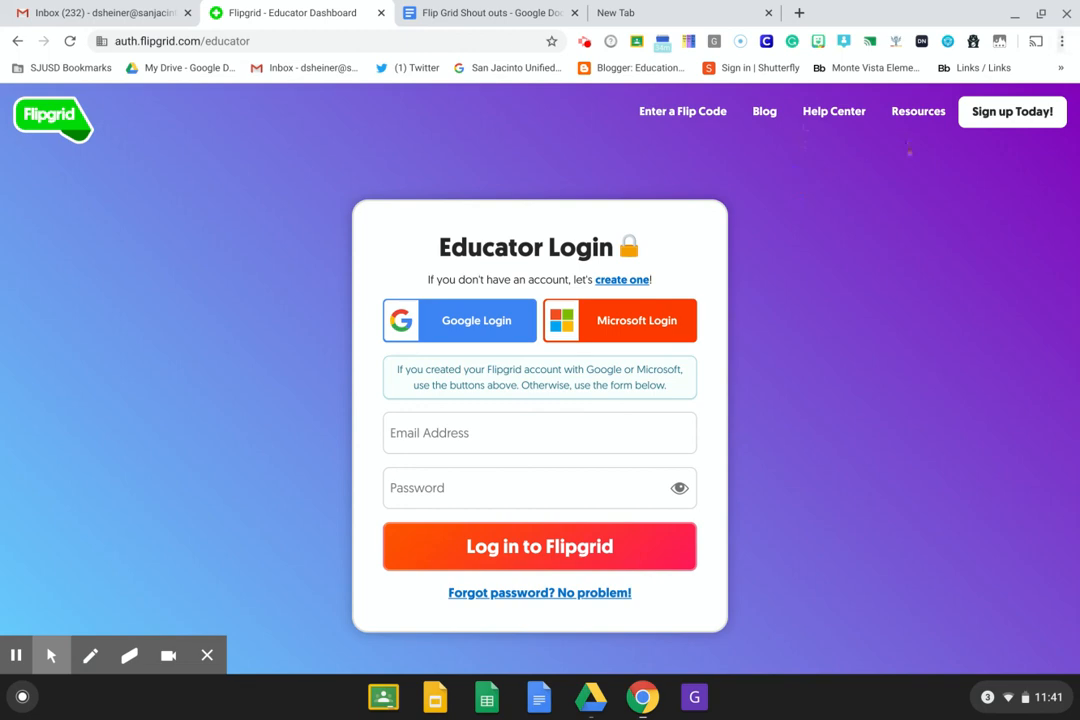
# Open the educator sign-up page, return to the educator login and log in with the Google account
pyautogui.click(1008, 113)
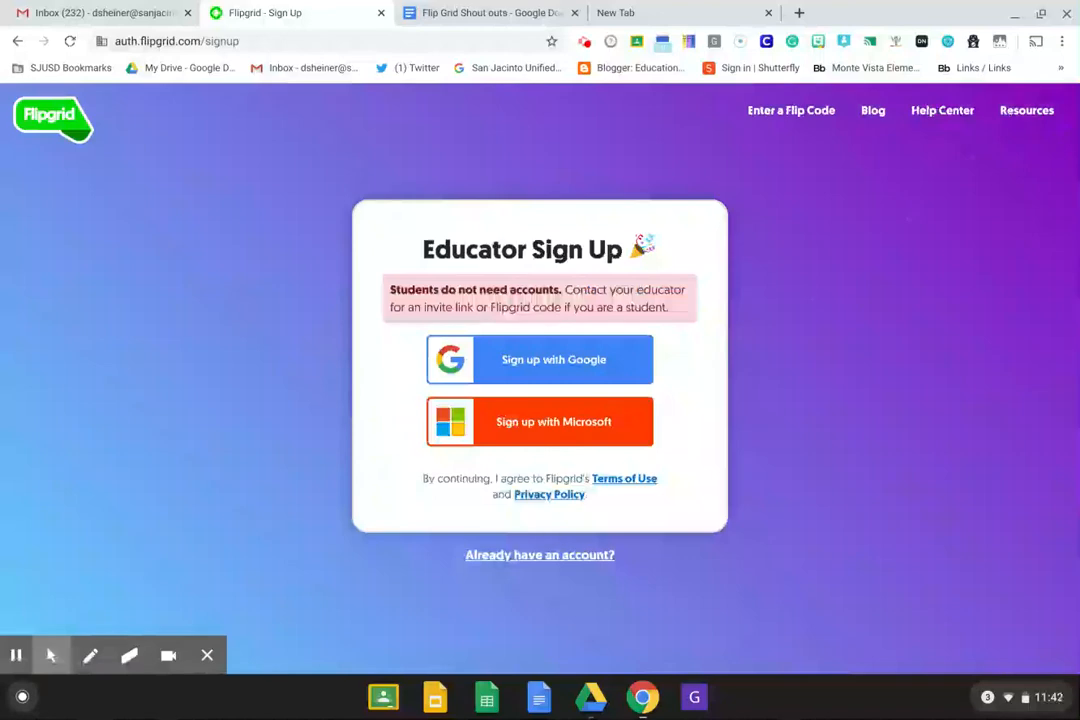
pyautogui.click(555, 556)
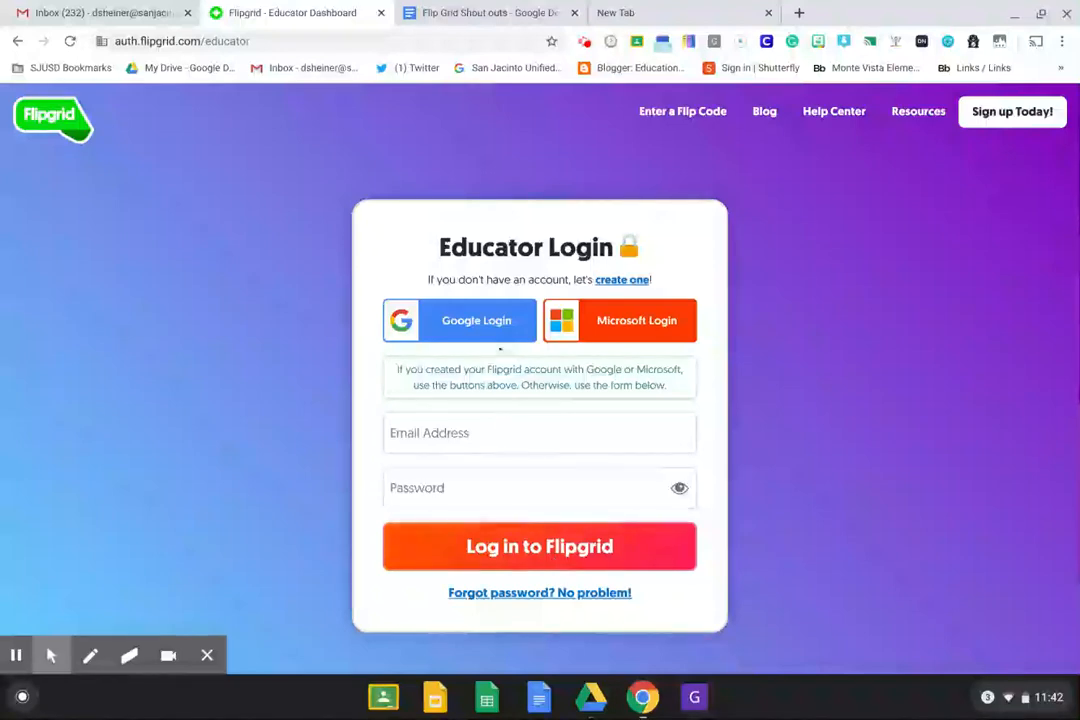
pyautogui.click(472, 320)
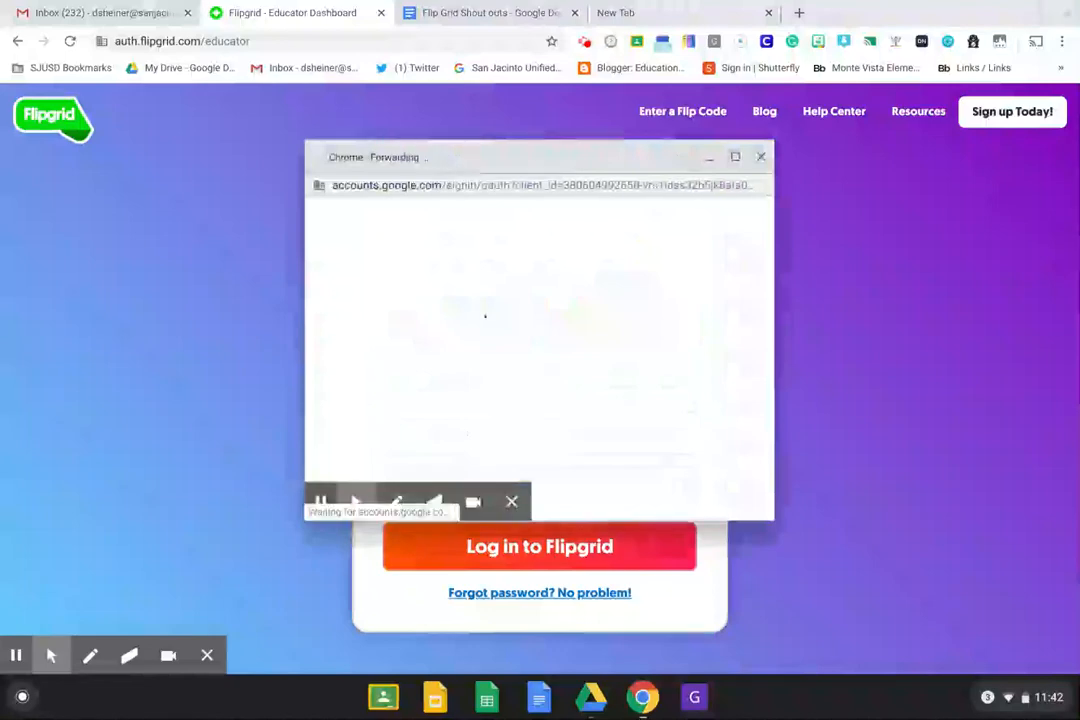
pyautogui.click(439, 364)
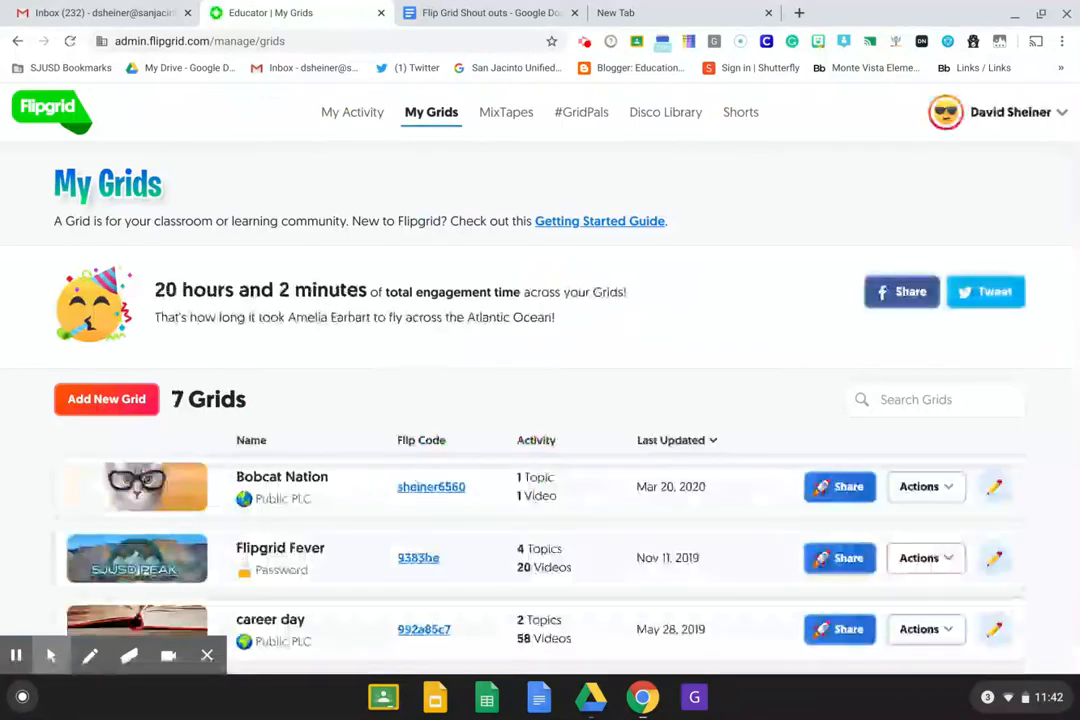
# Start a new grid named "CoronaVirus" and set its type to Public and PLCs
pyautogui.scroll(-5, 540, 380)
pyautogui.scroll(5, 540, 380)
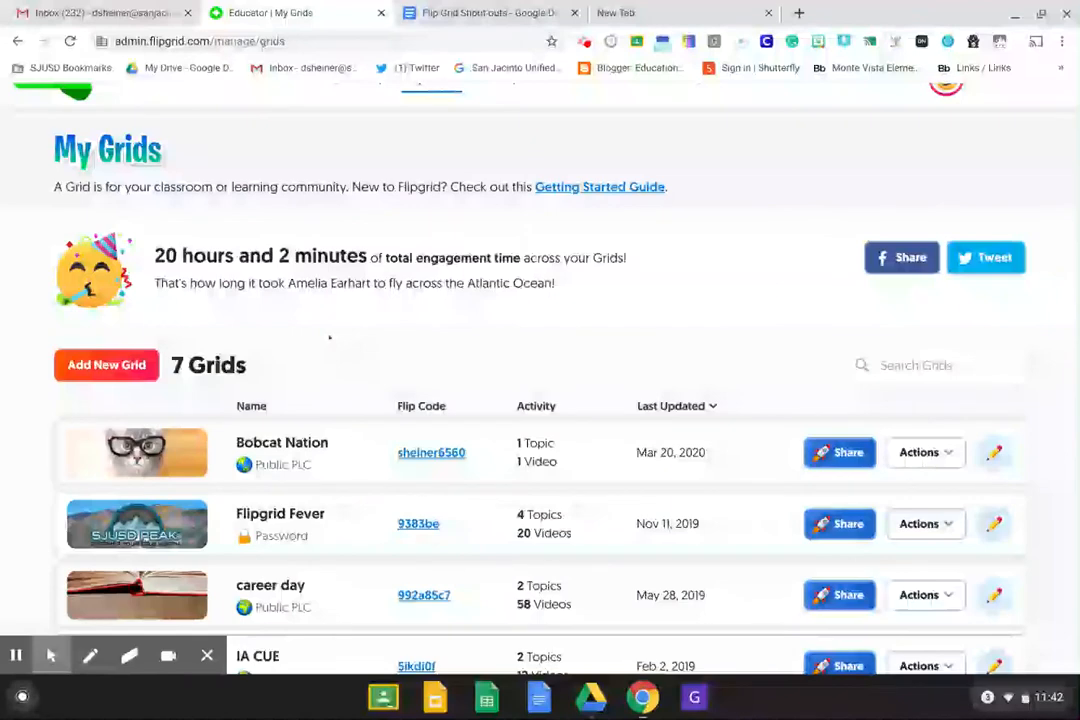
pyautogui.click(104, 366)
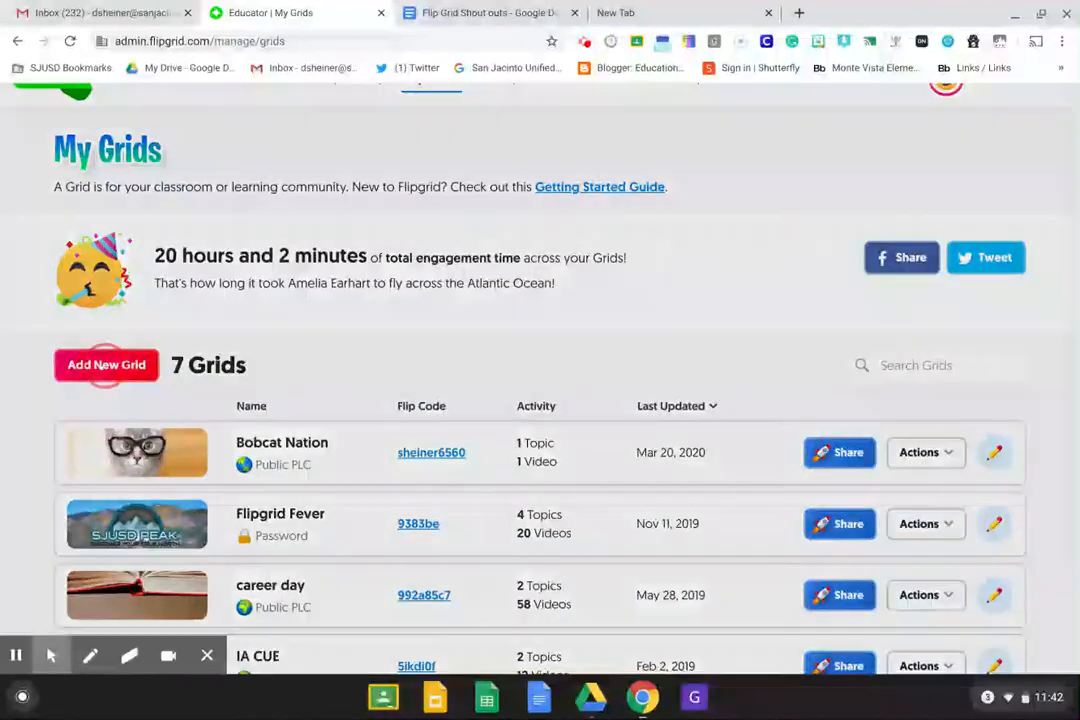
pyautogui.click(400, 270)
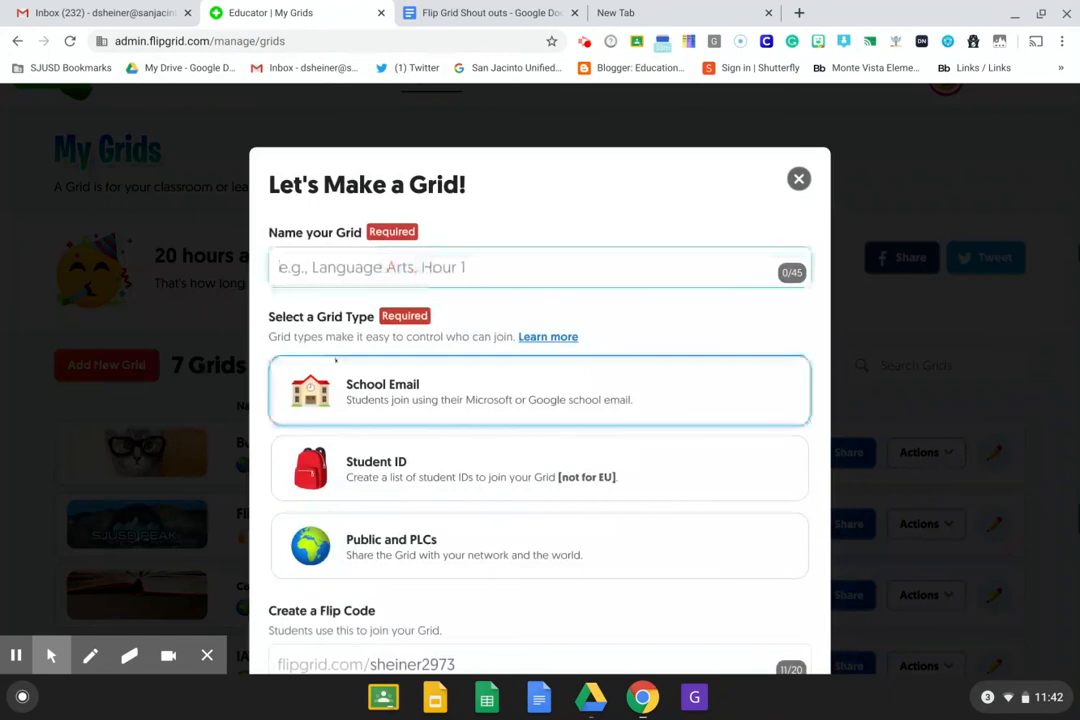
pyautogui.write('Corona')
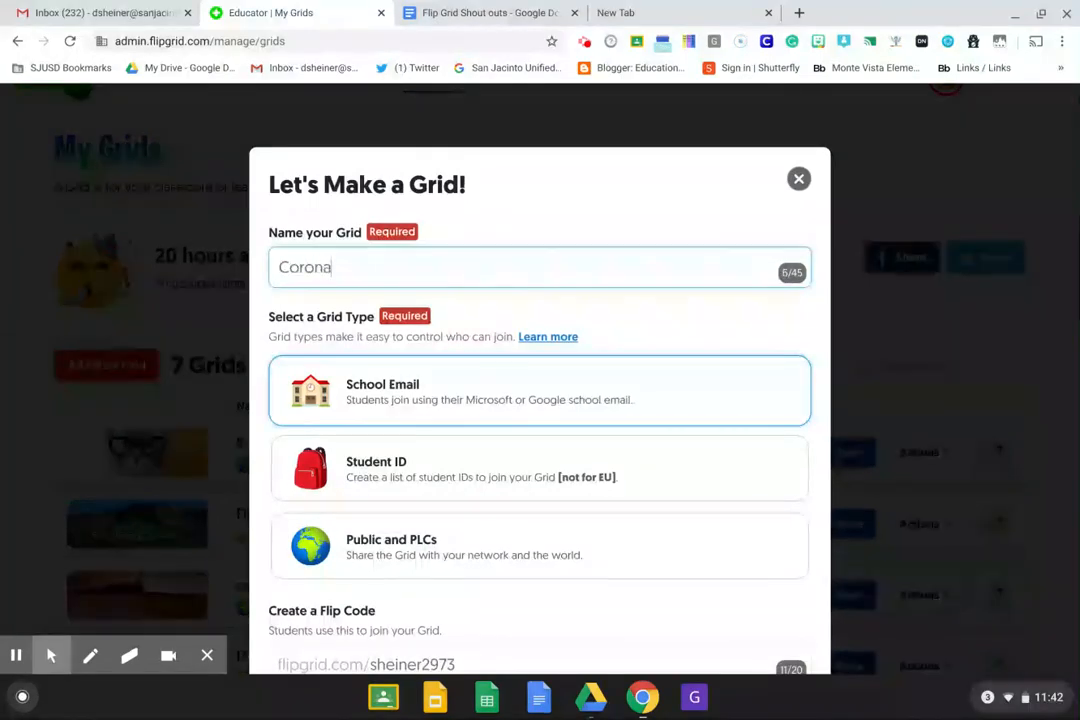
pyautogui.write('Virus')
pyautogui.click(443, 557)
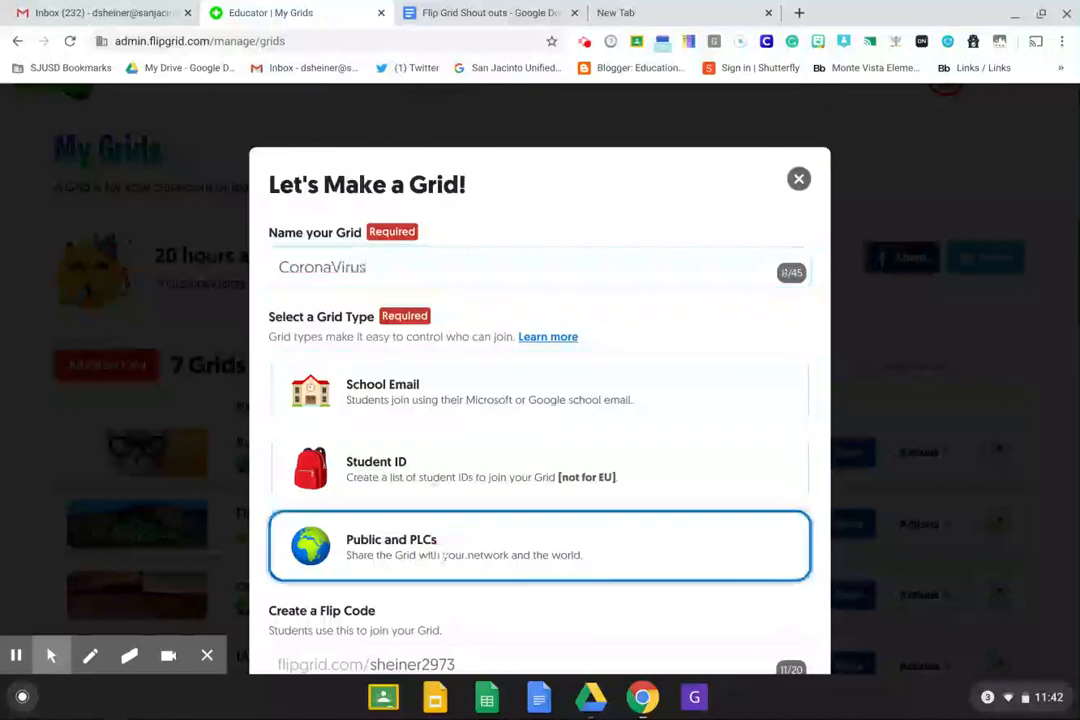
# Finish creating the grid with the suggested Flip Code and no password, and open its details page
pyautogui.scroll(-2, 900, 453)
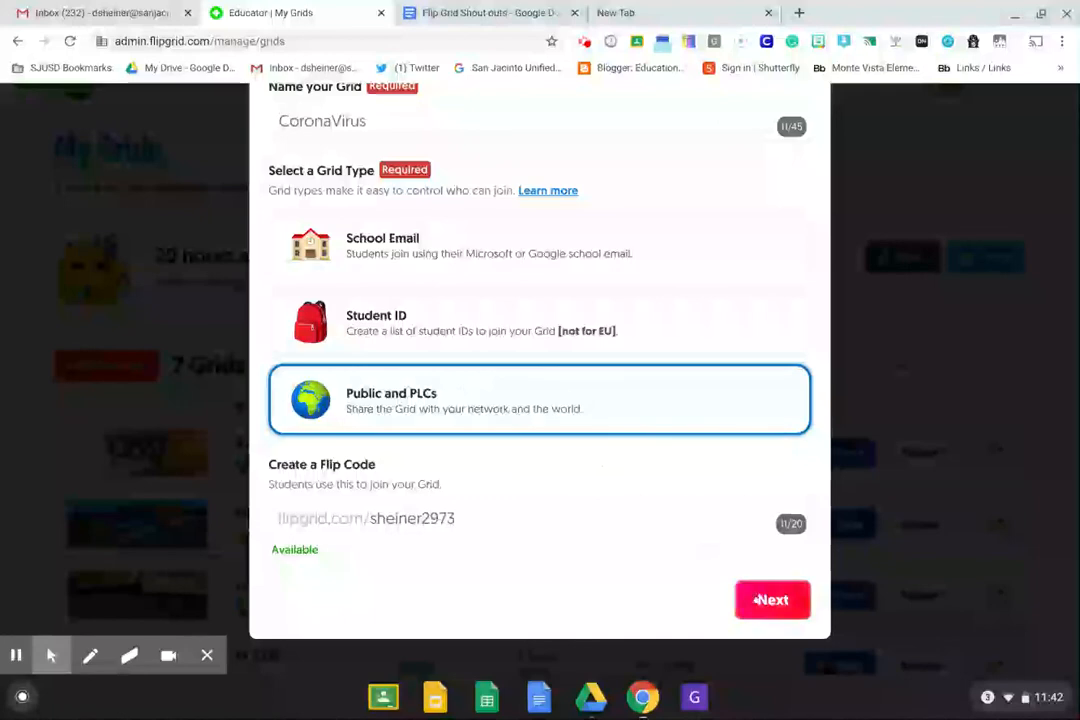
pyautogui.click(762, 600)
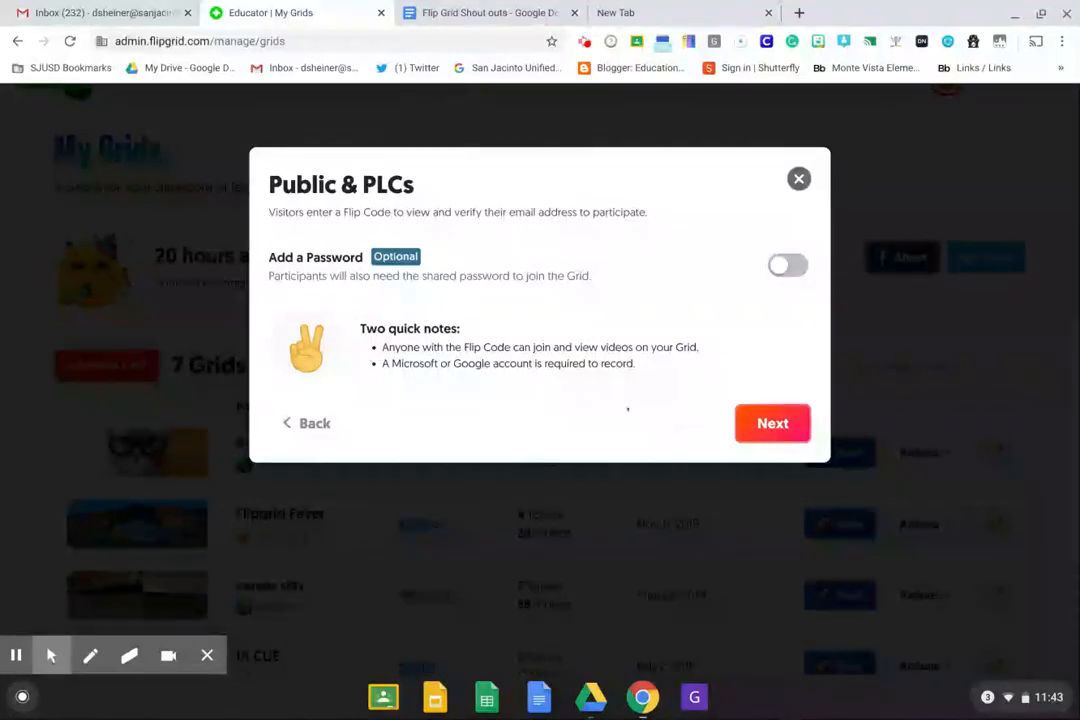
pyautogui.click(765, 421)
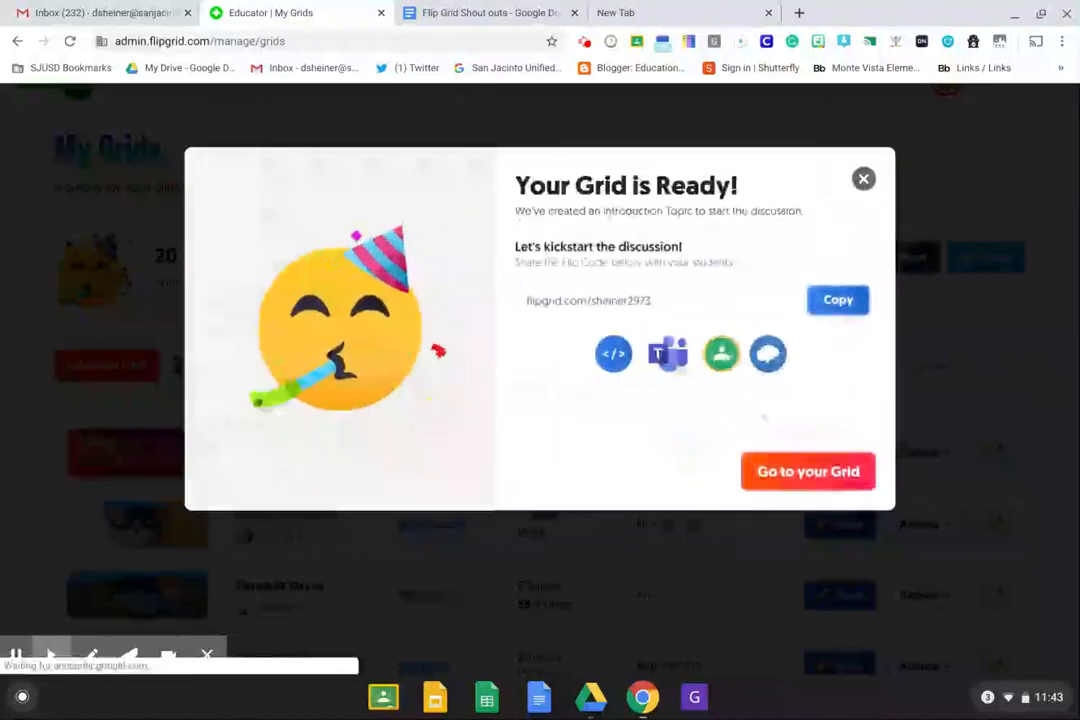
pyautogui.click(790, 462)
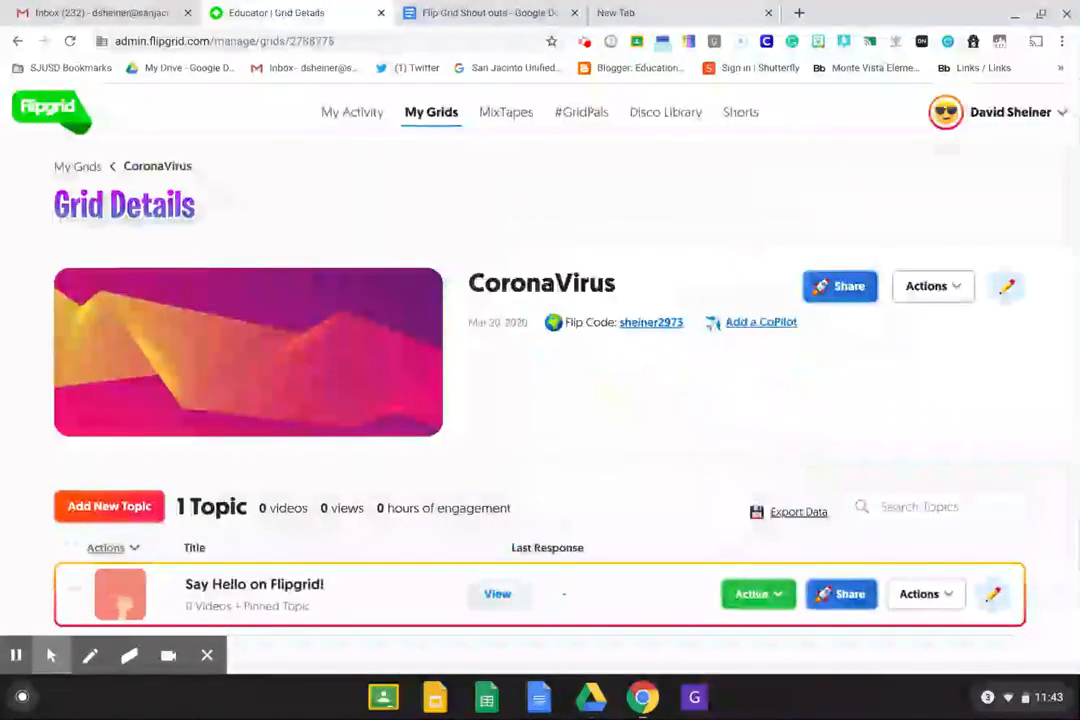
# Permanently delete the "Say Hello on Flipgrid!" topic from the CoronaVirus grid
pyautogui.scroll(-3, 1029, 424)
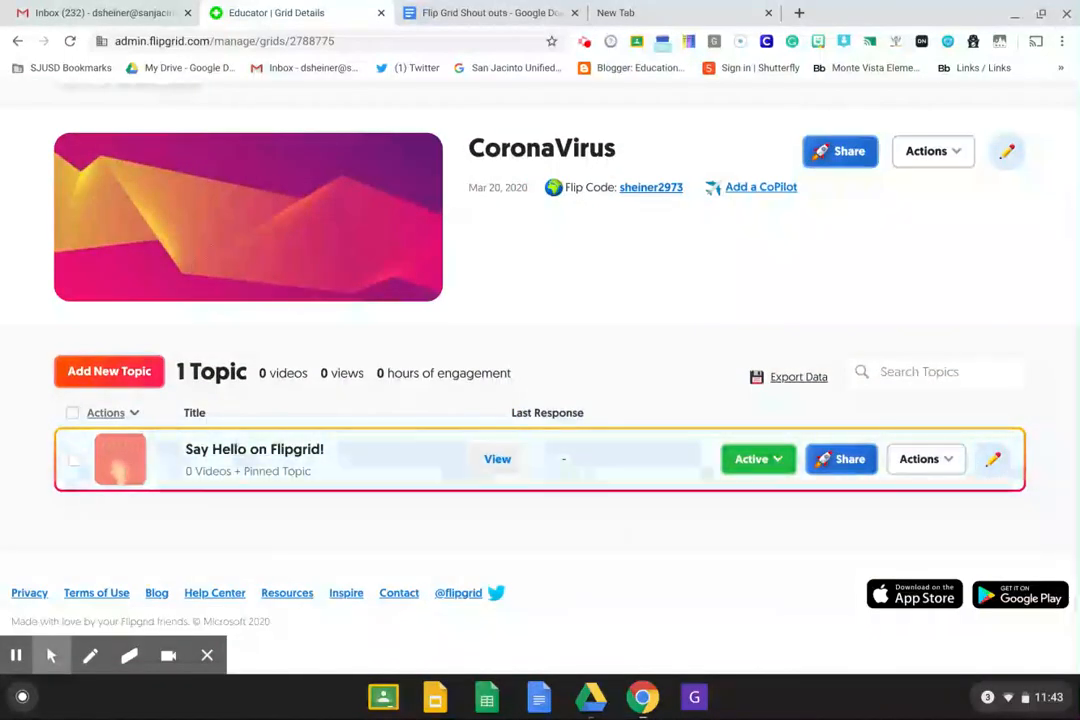
pyautogui.click(75, 460)
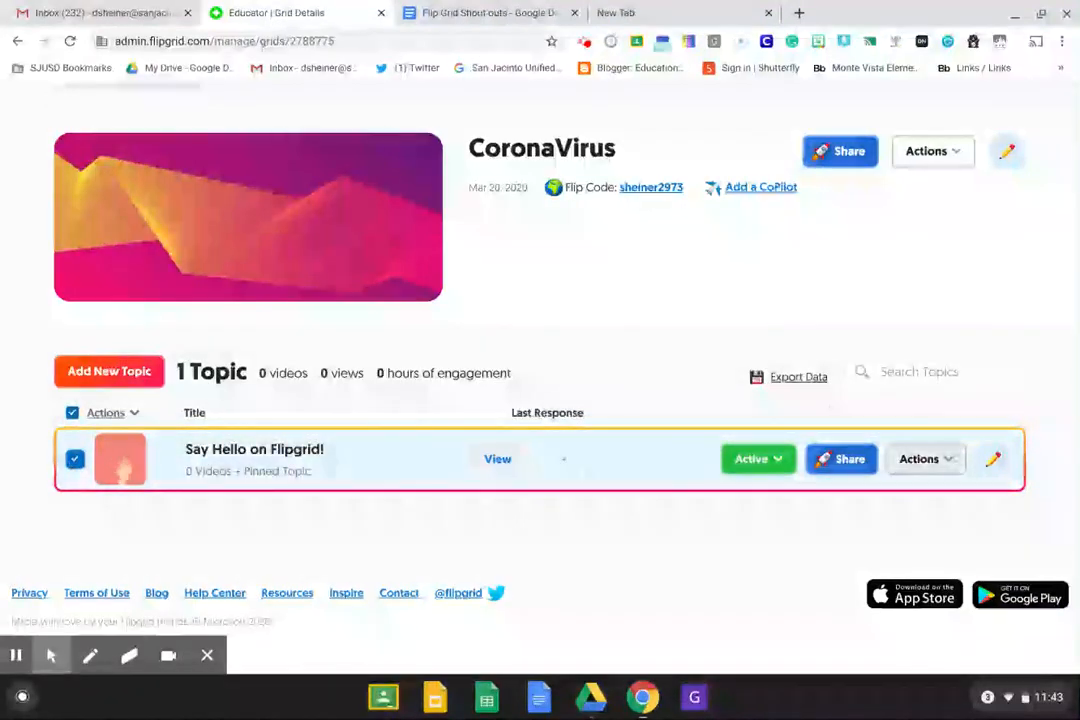
pyautogui.click(926, 460)
pyautogui.scroll(-1, 940, 497)
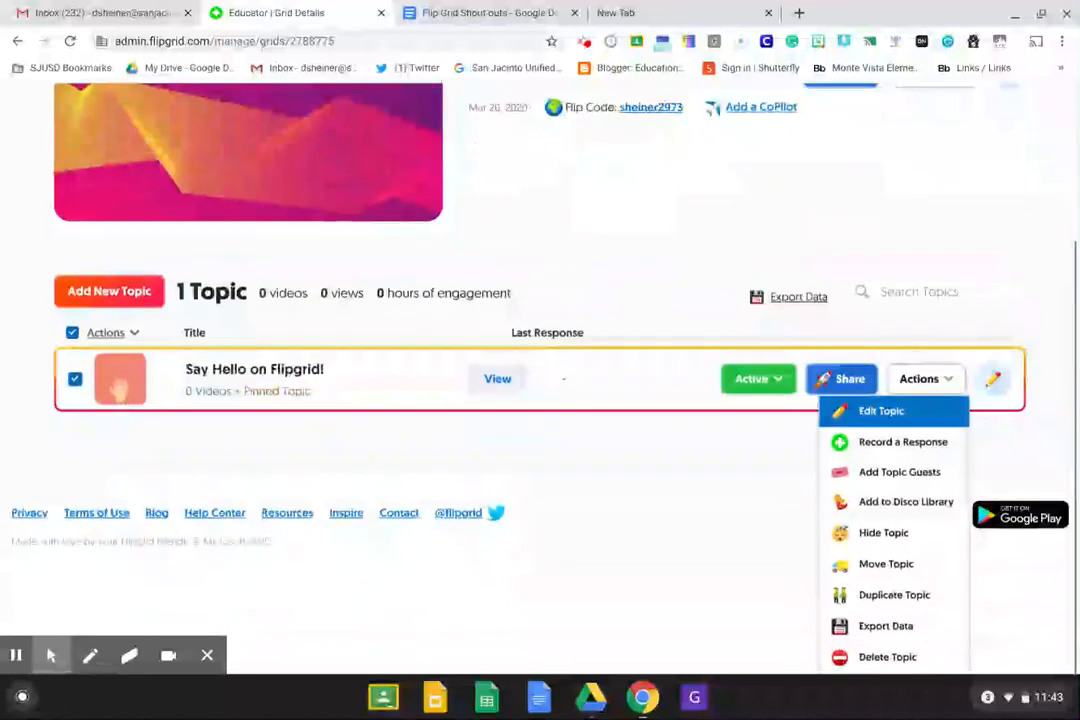
pyautogui.click(880, 657)
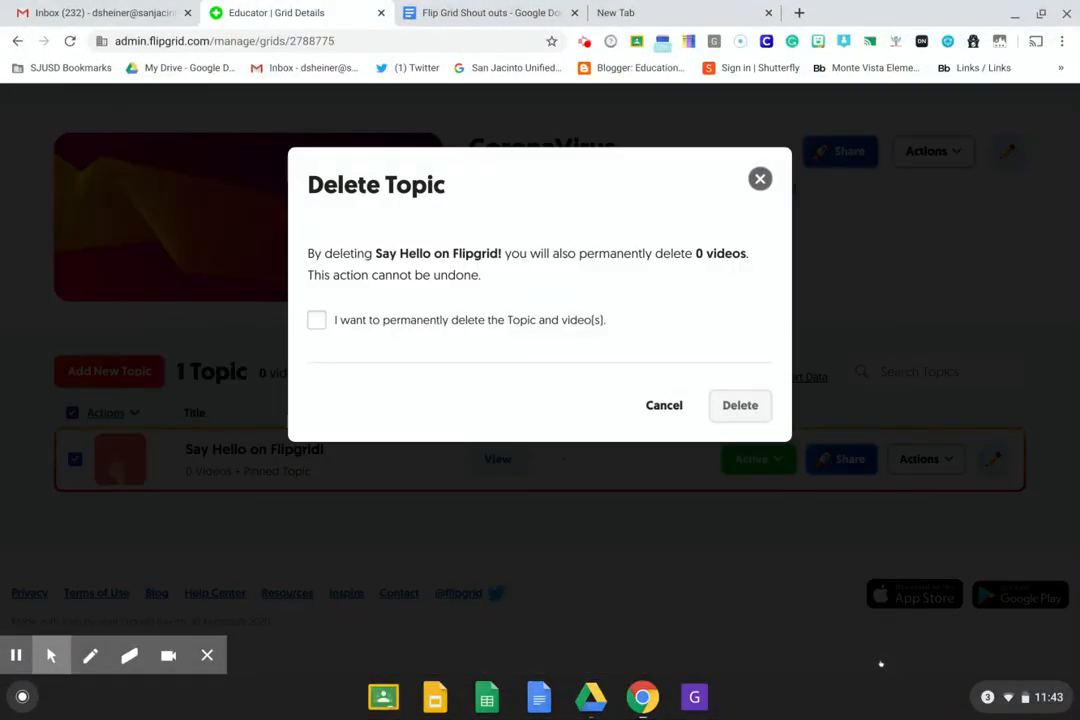
pyautogui.click(316, 319)
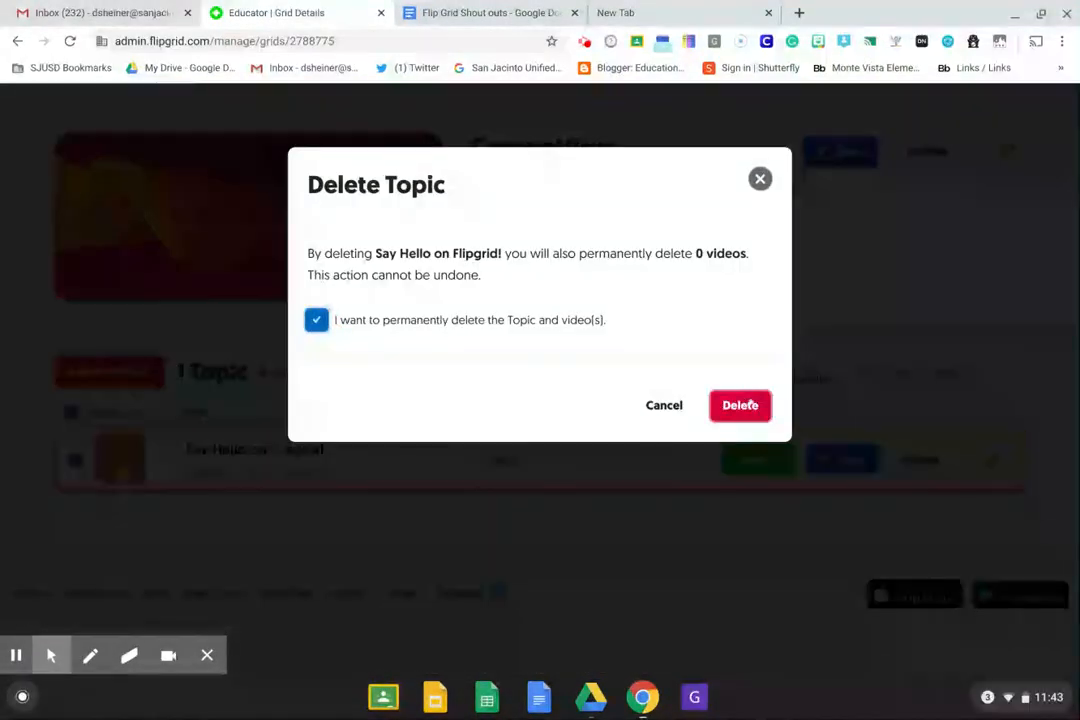
pyautogui.click(740, 405)
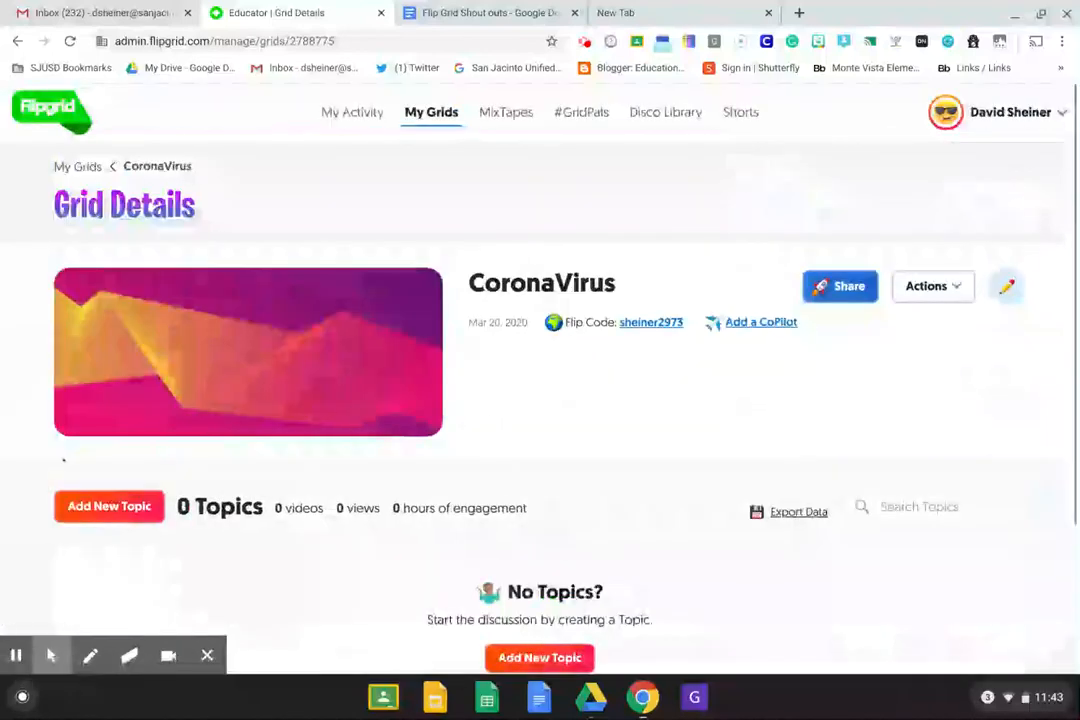
# Start a new topic titled "Period 1" and keep the recording time at 1 minute 30 seconds
pyautogui.click(108, 510)
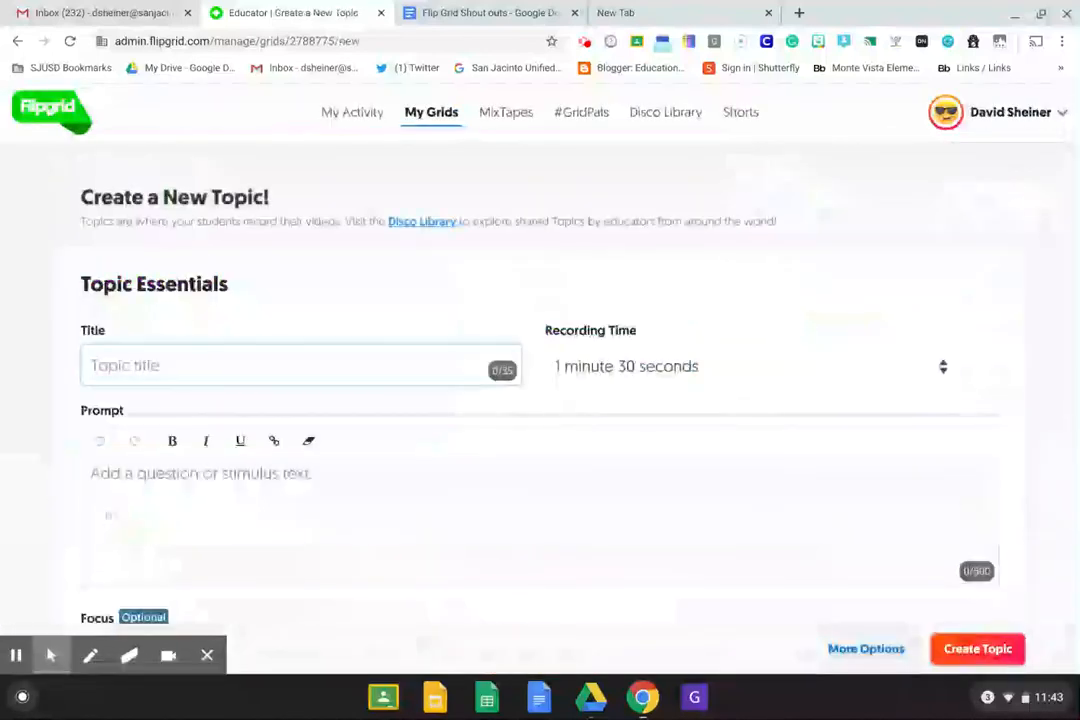
pyautogui.write('Period')
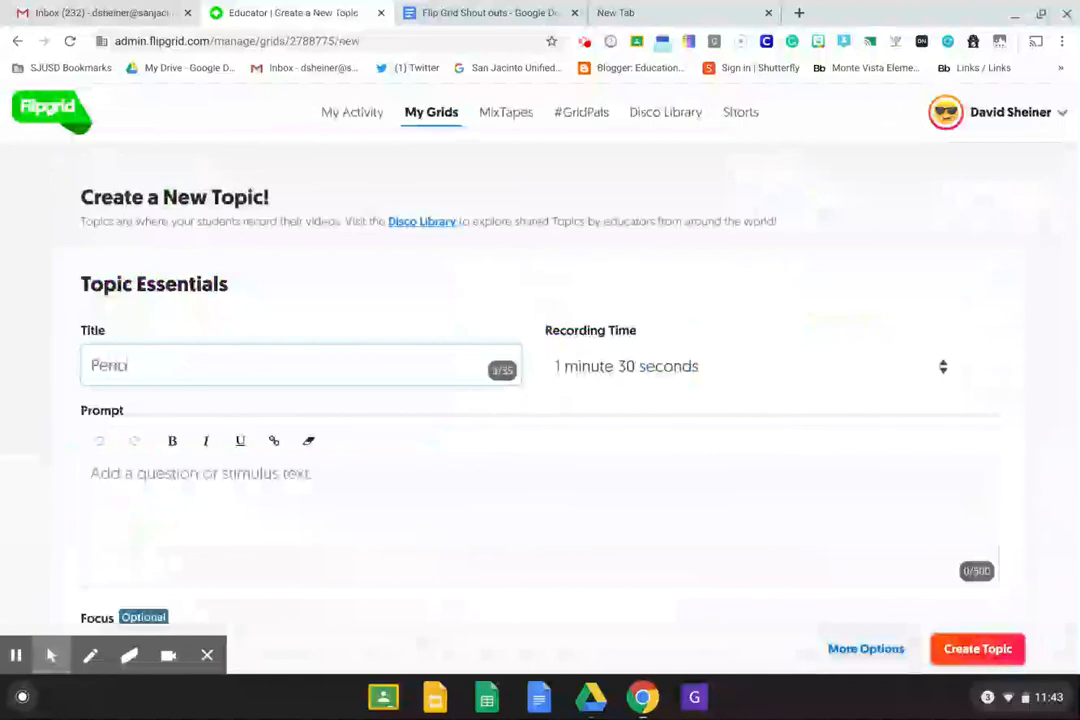
pyautogui.write(' 1')
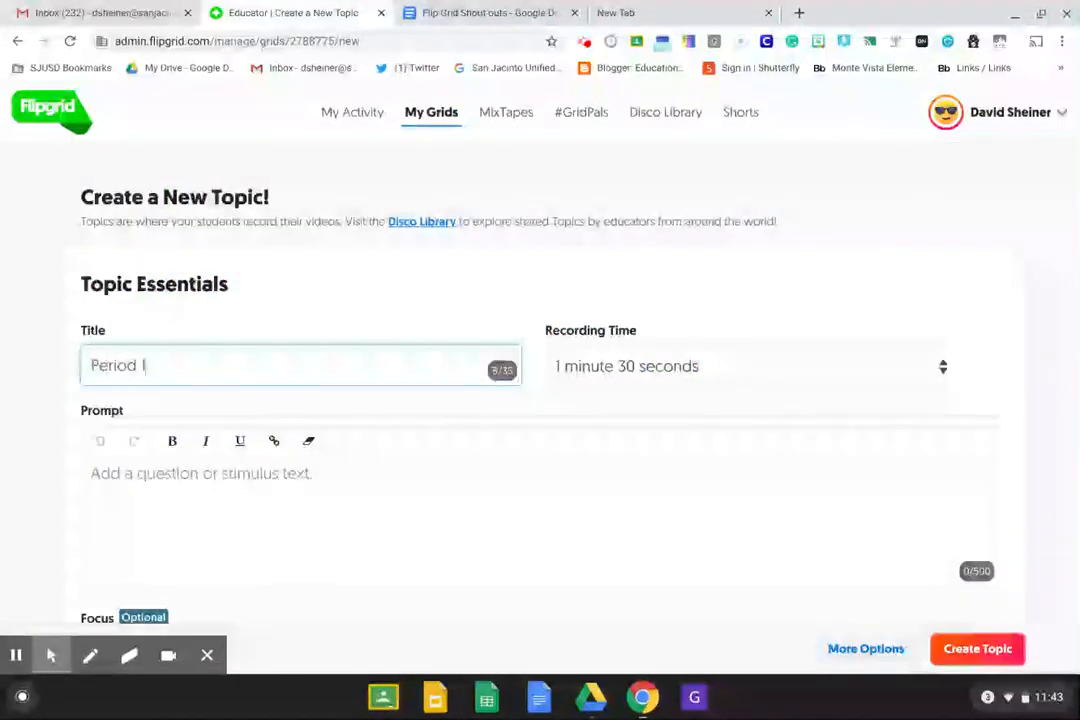
pyautogui.click(300, 490)
pyautogui.scroll(-1, 300, 490)
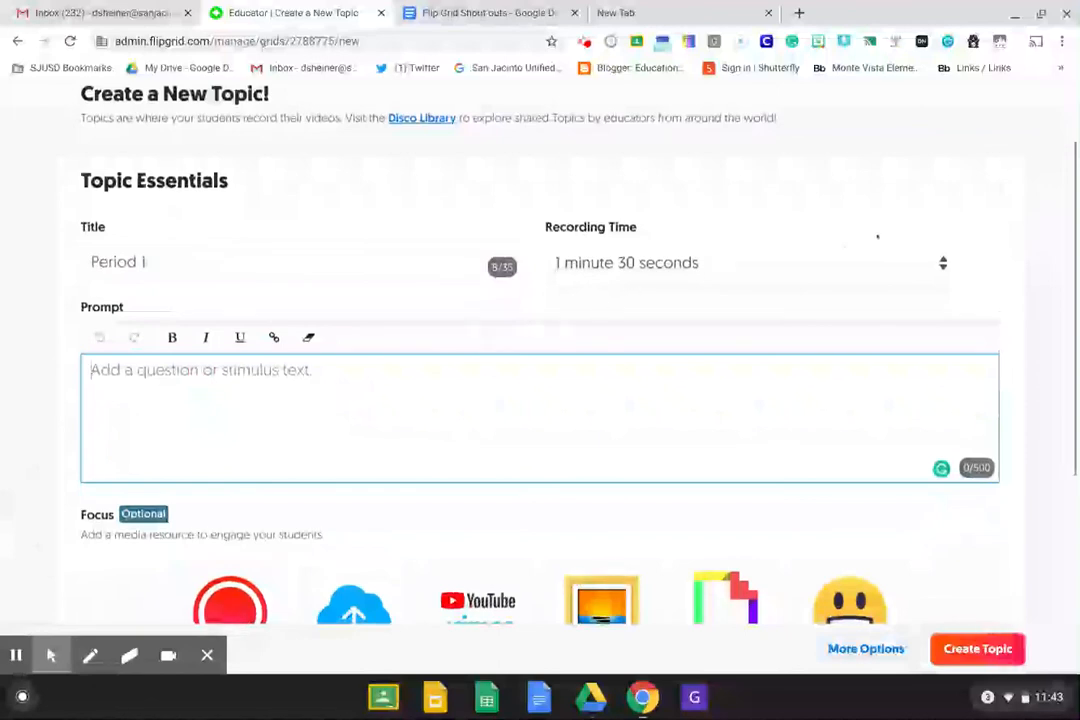
pyautogui.click(926, 262)
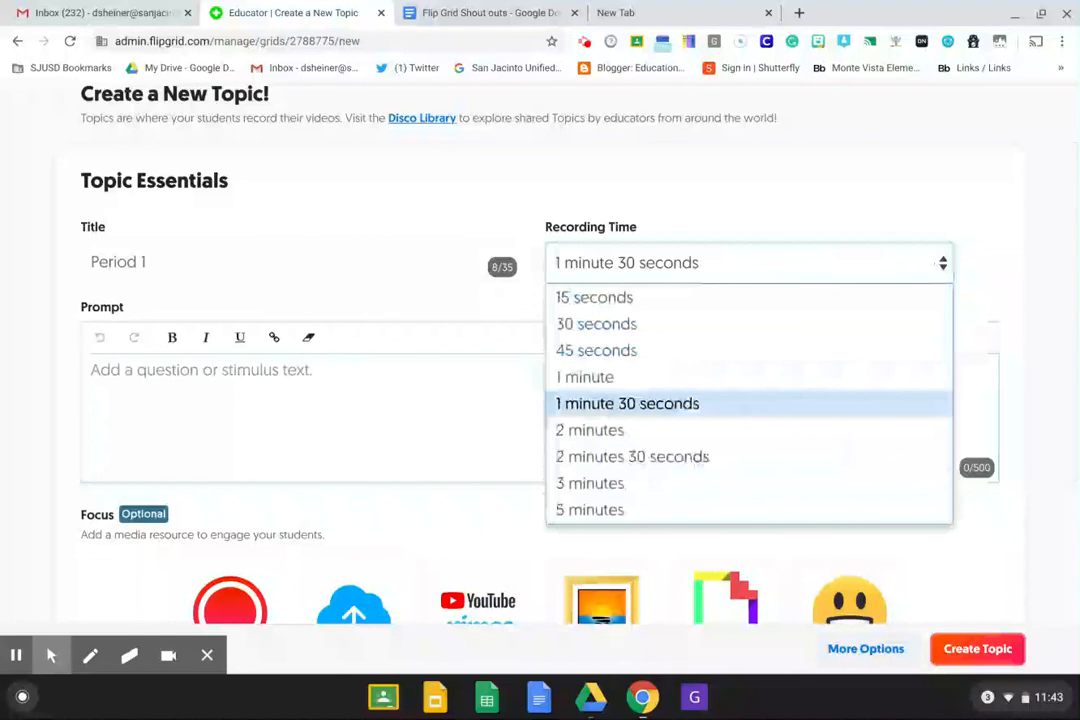
pyautogui.click(615, 408)
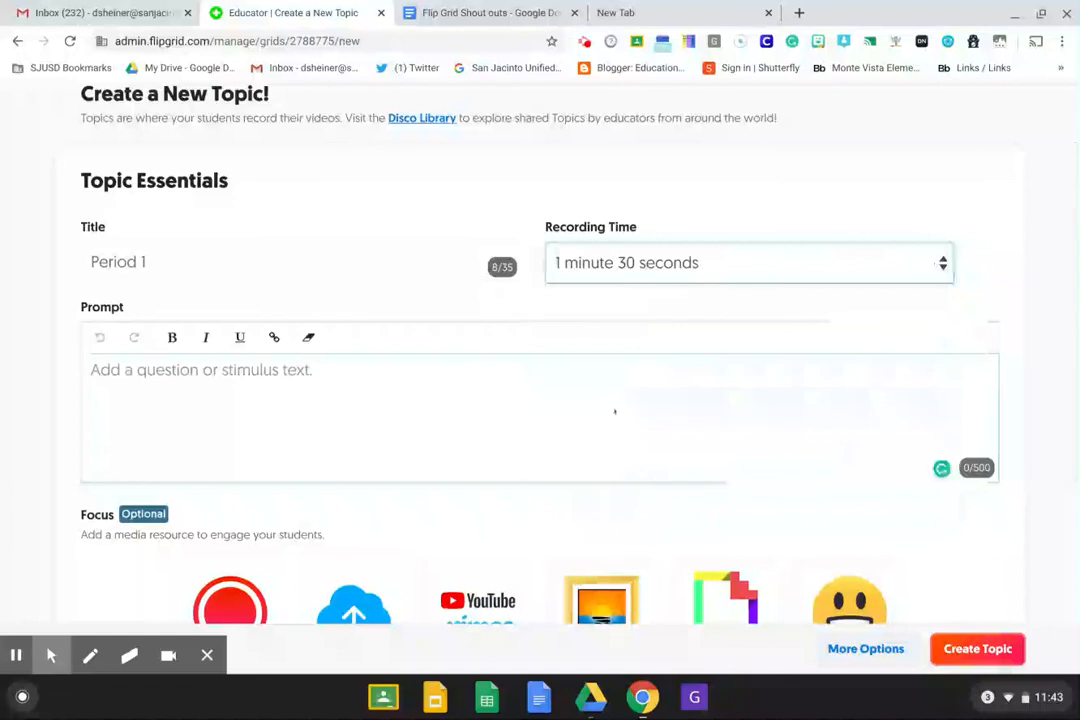
# Enter "Questions?" as the topic prompt and create the topic without a media focus
pyautogui.click(615, 410)
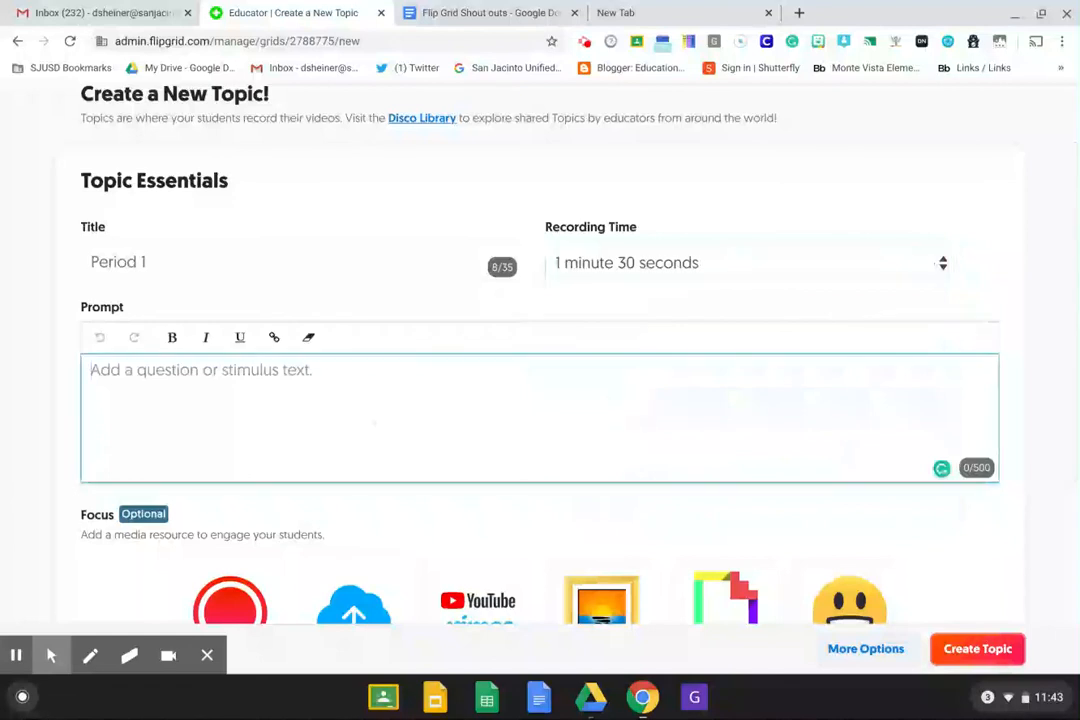
pyautogui.write('Questions')
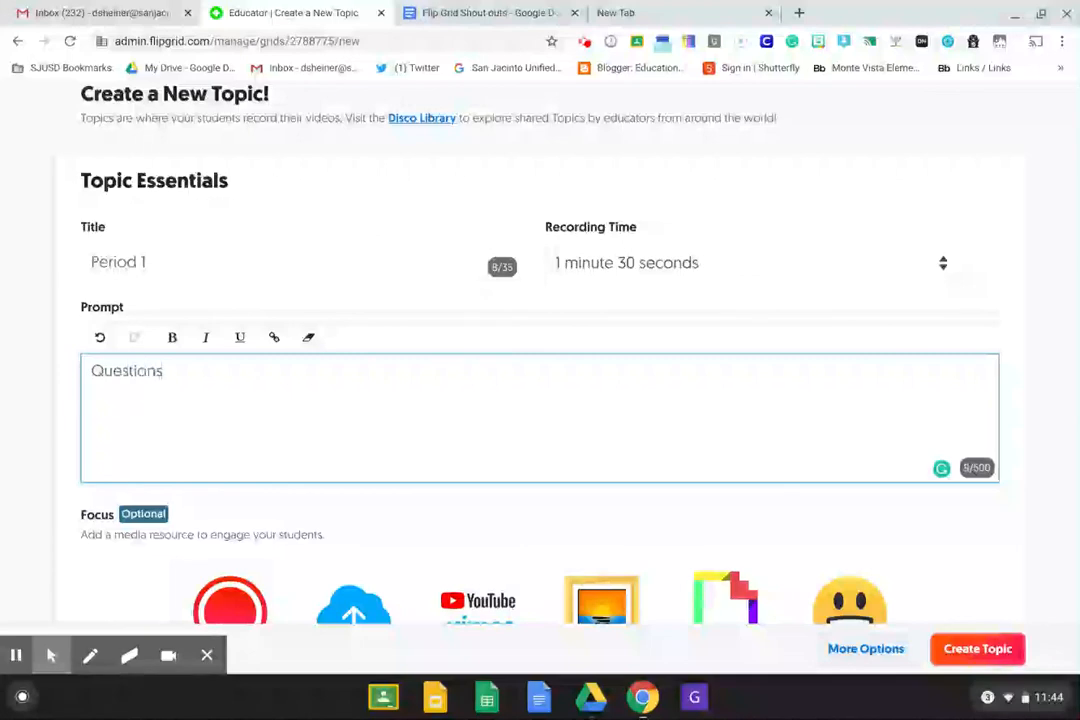
pyautogui.write('?')
pyautogui.scroll(-4, 725, 300)
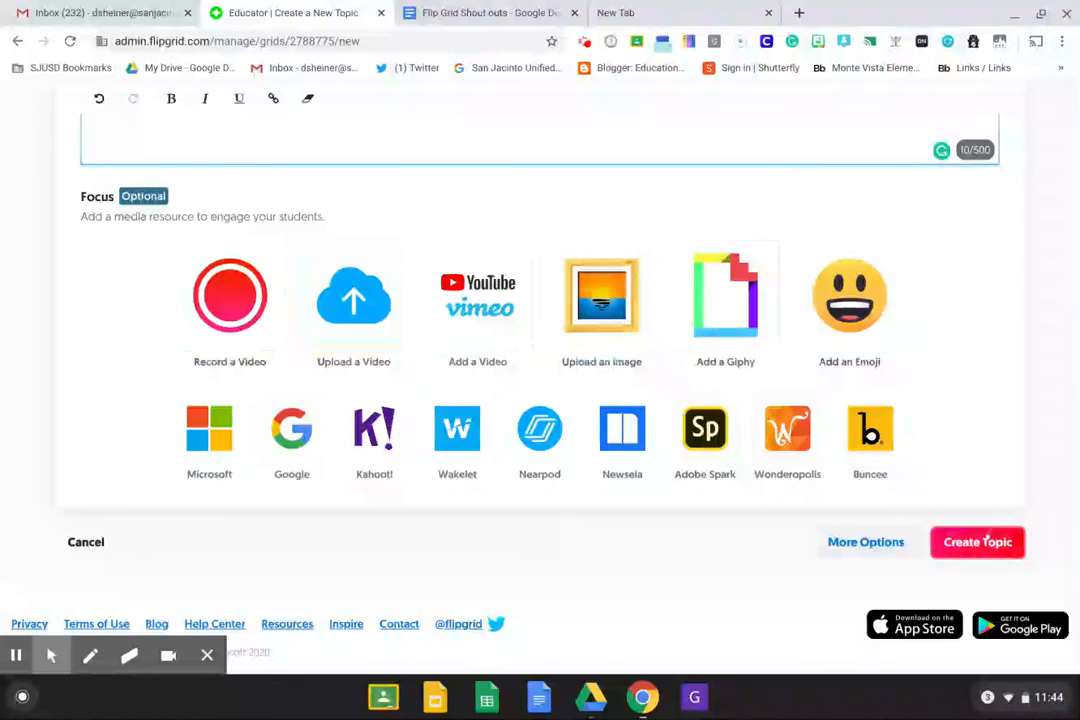
pyautogui.click(988, 540)
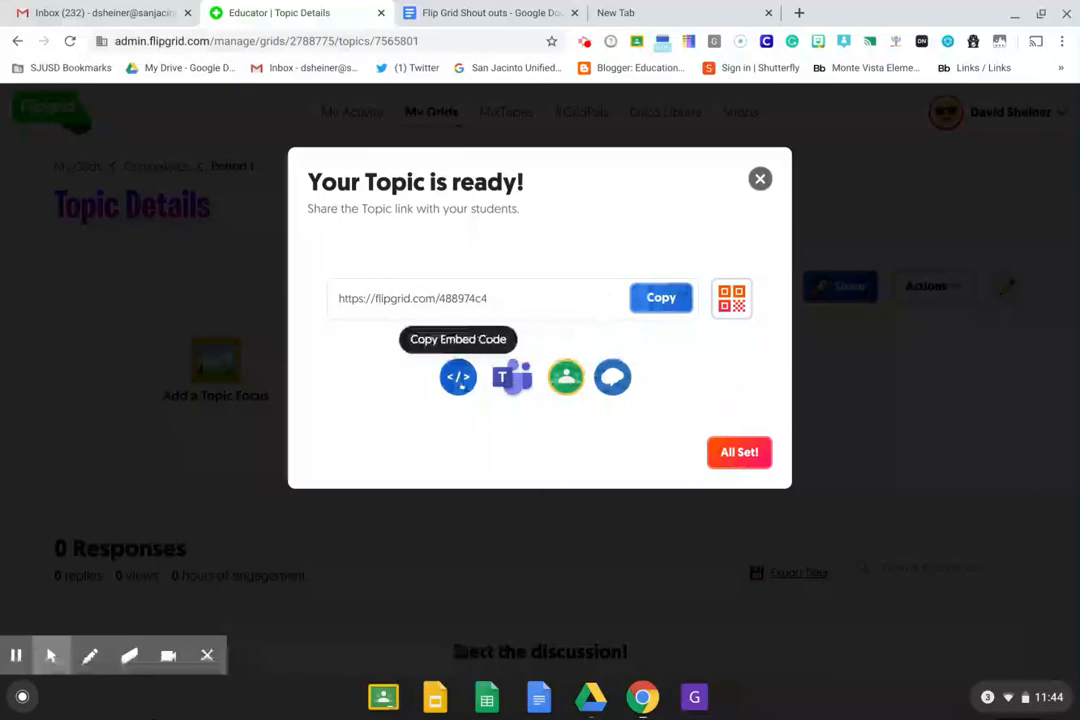
# Copy the topic link and view the classes available for sharing to Google Classroom, closing the window without sharing
pyautogui.click(660, 298)
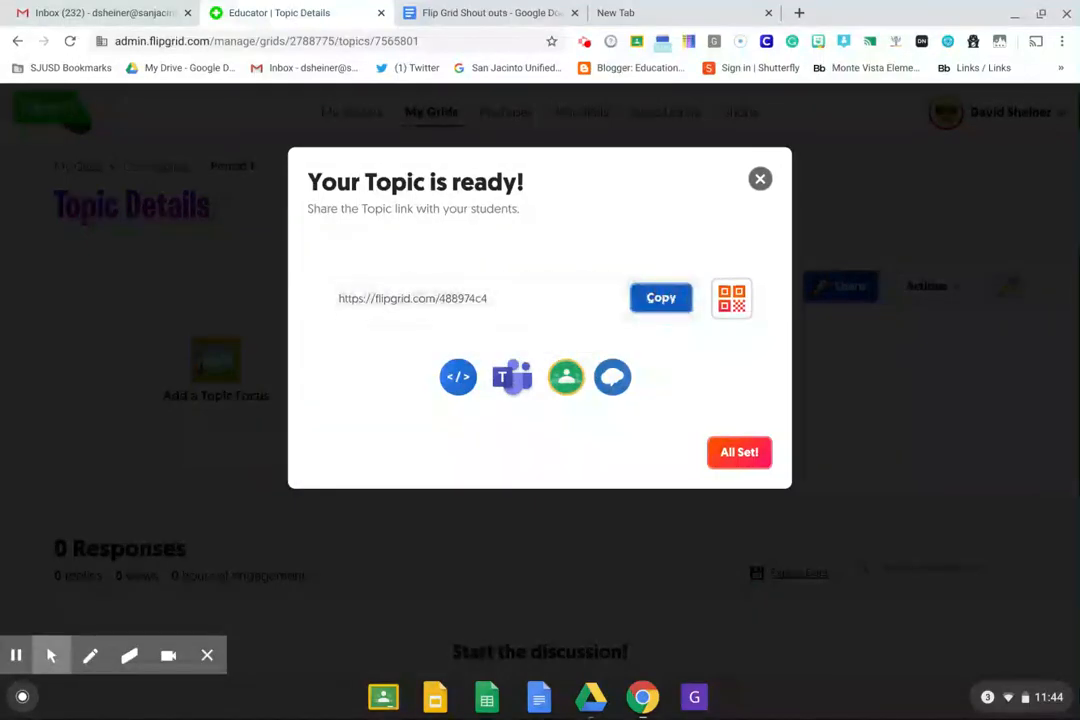
pyautogui.click(564, 382)
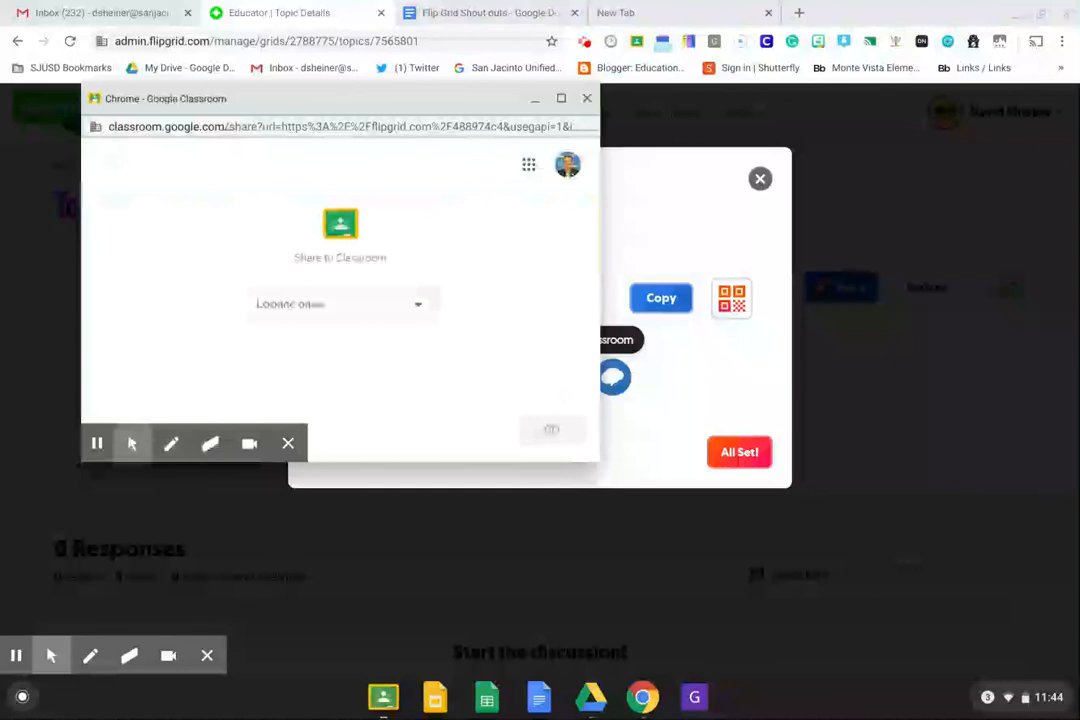
pyautogui.click(409, 307)
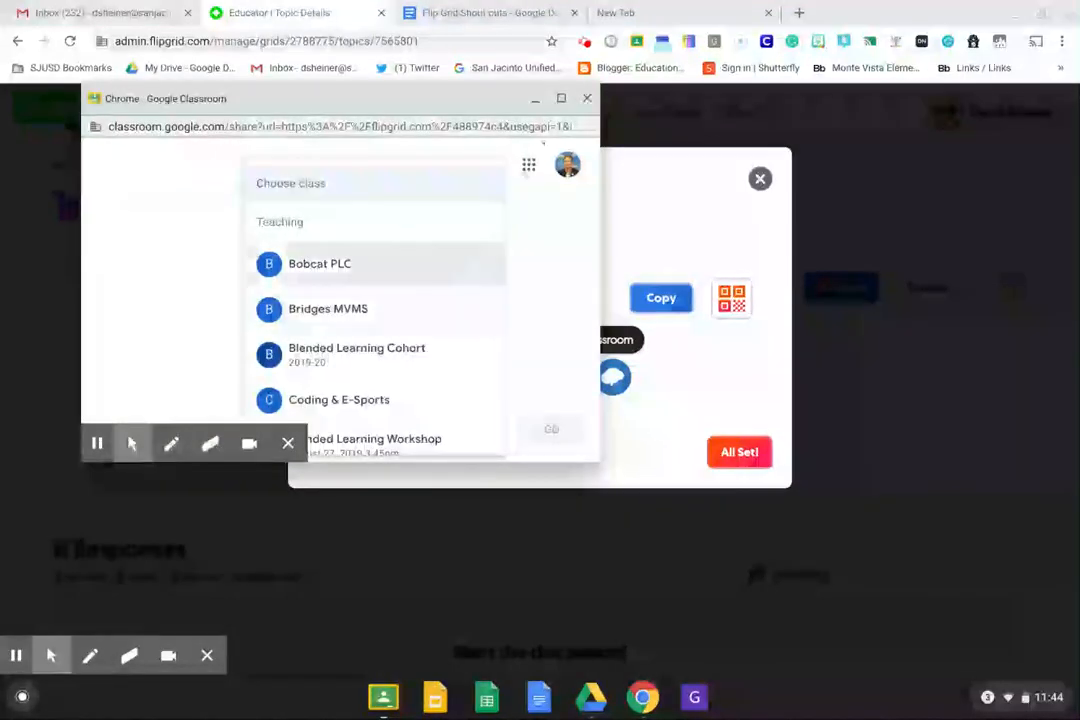
pyautogui.click(587, 98)
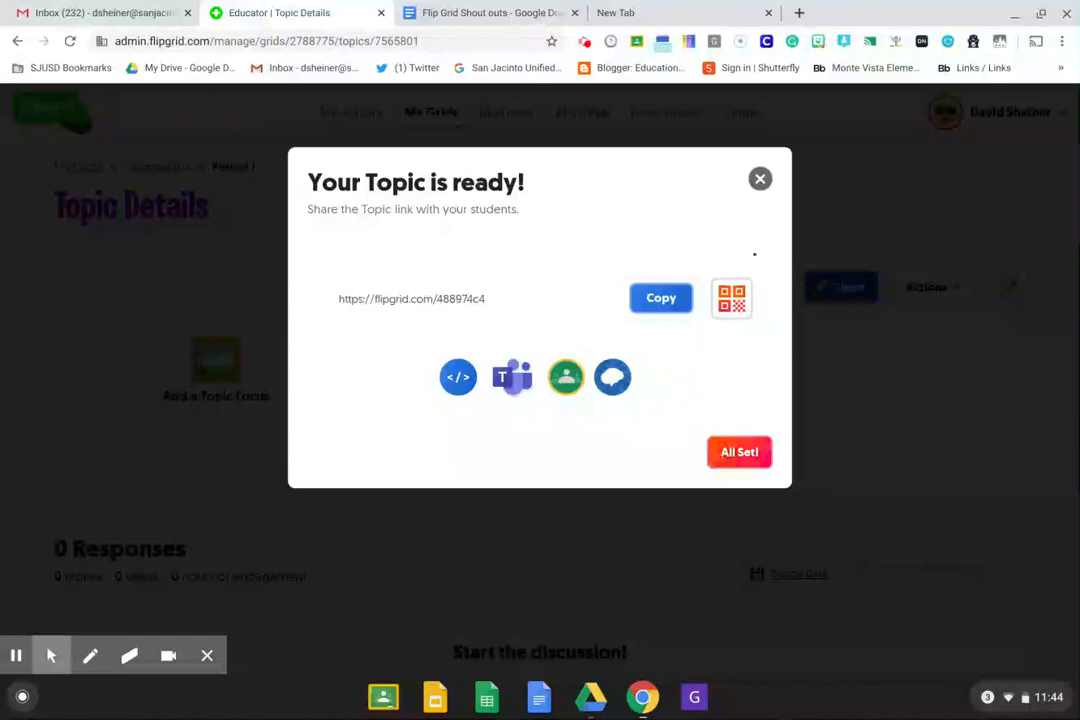
# Finish the topic sharing dialog and return to the My Grids list showing the CoronaVirus grid
pyautogui.click(720, 450)
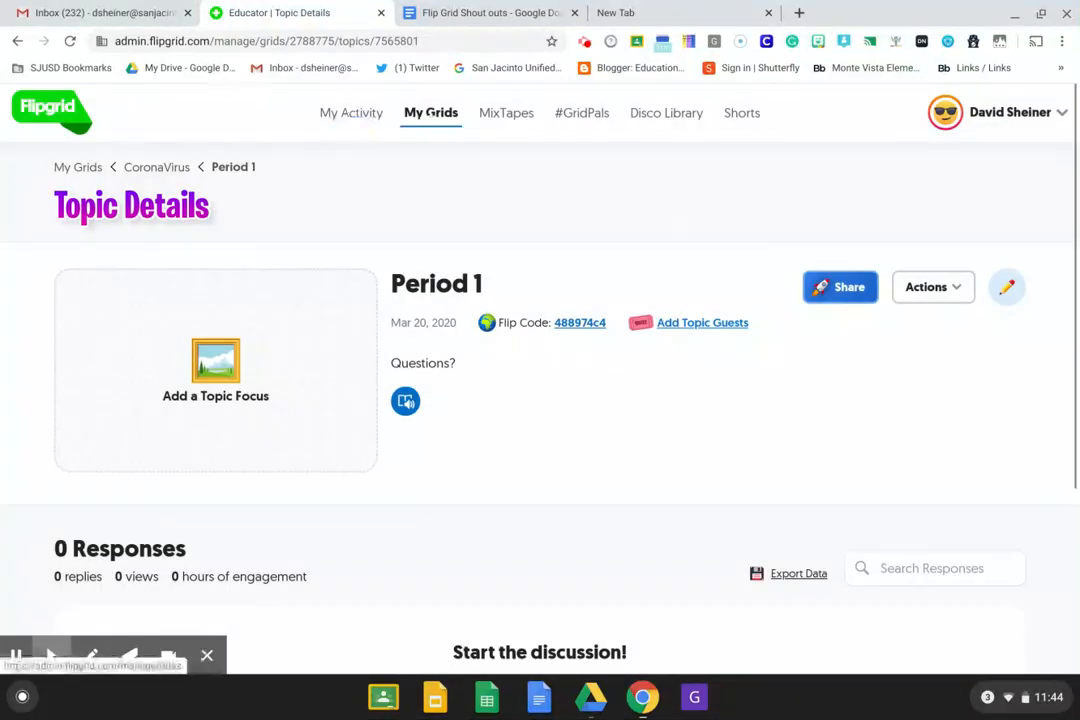
pyautogui.click(431, 113)
pyautogui.scroll(-2, 384, 511)
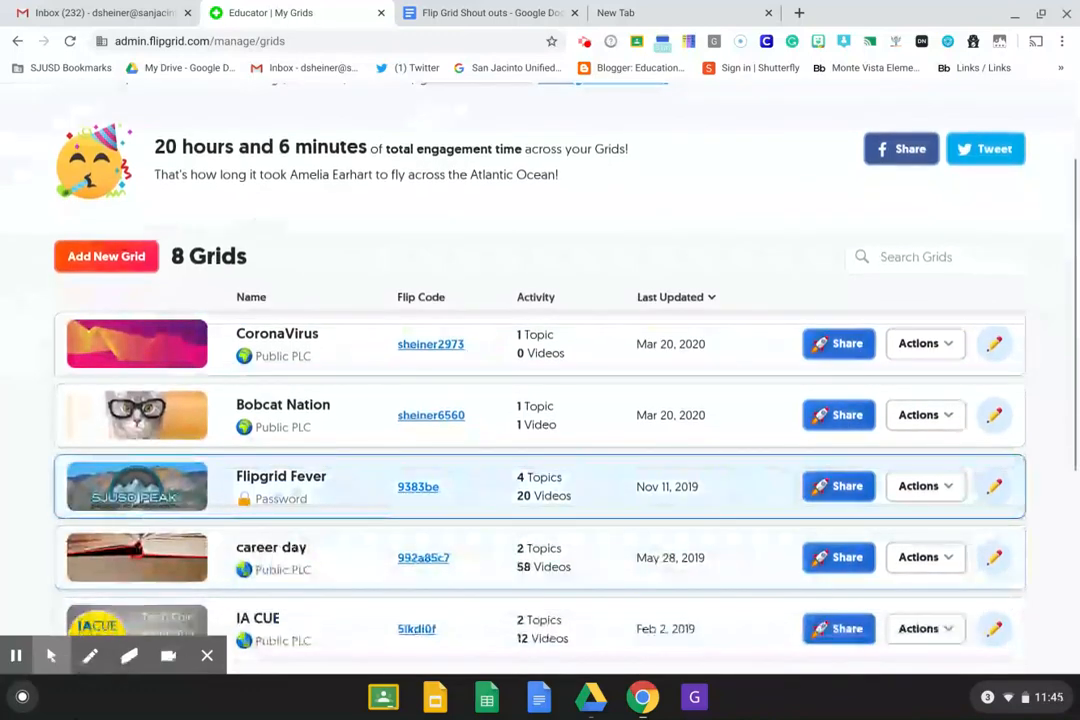
# Open the career day grid and view the details of its "What do you want to be?" topic
pyautogui.click(330, 553)
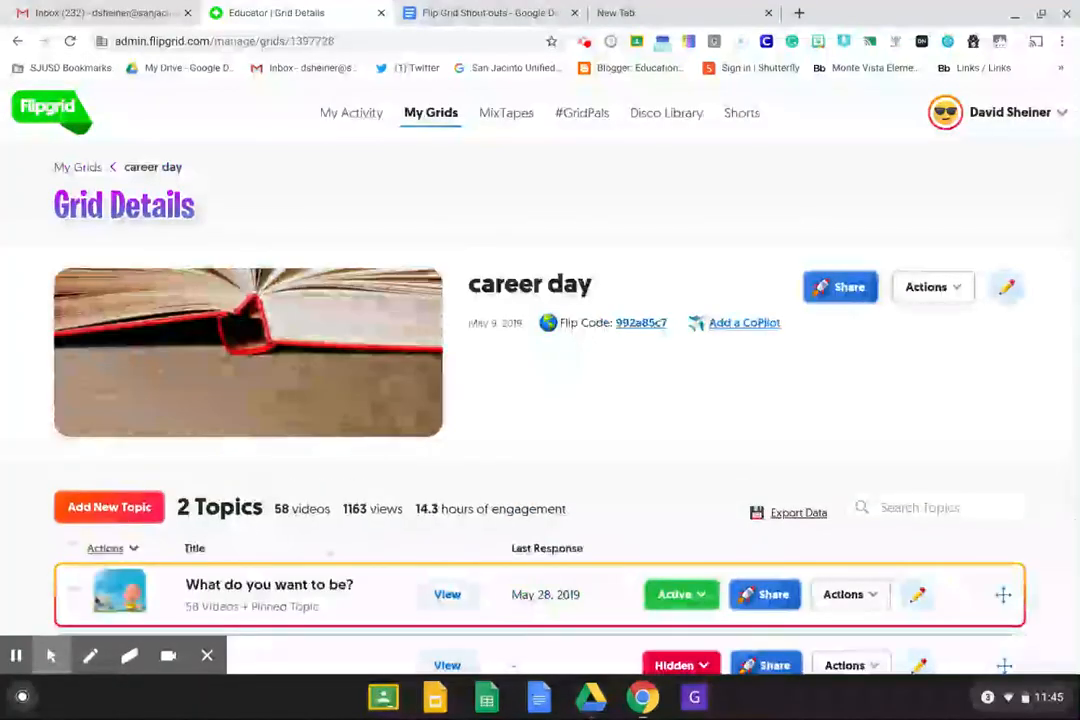
pyautogui.scroll(-2, 540, 380)
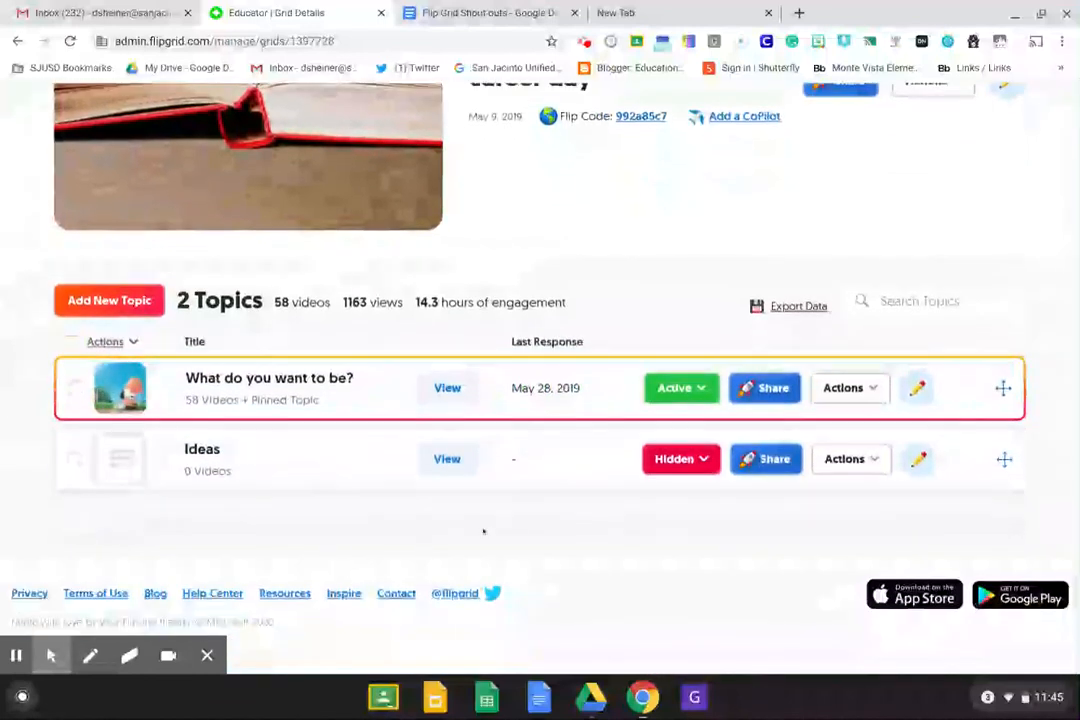
pyautogui.click(269, 380)
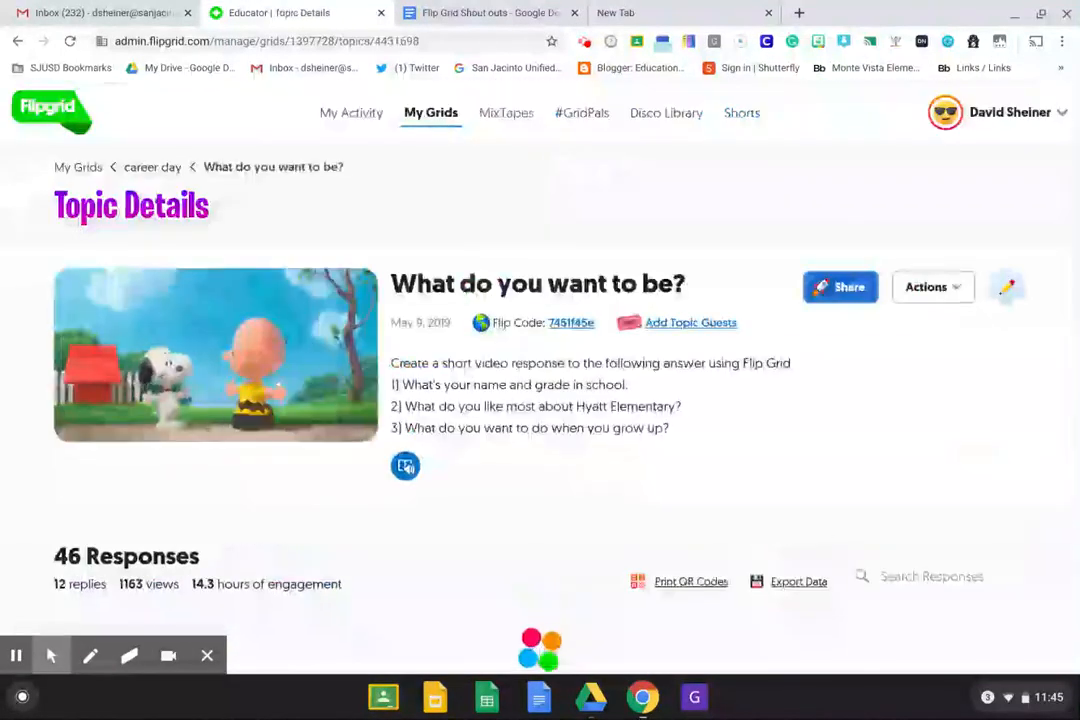
# Look through the list of student video responses under the "What do you want to be?" topic
pyautogui.scroll(-1, 988, 493)
pyautogui.scroll(-1, 988, 493)
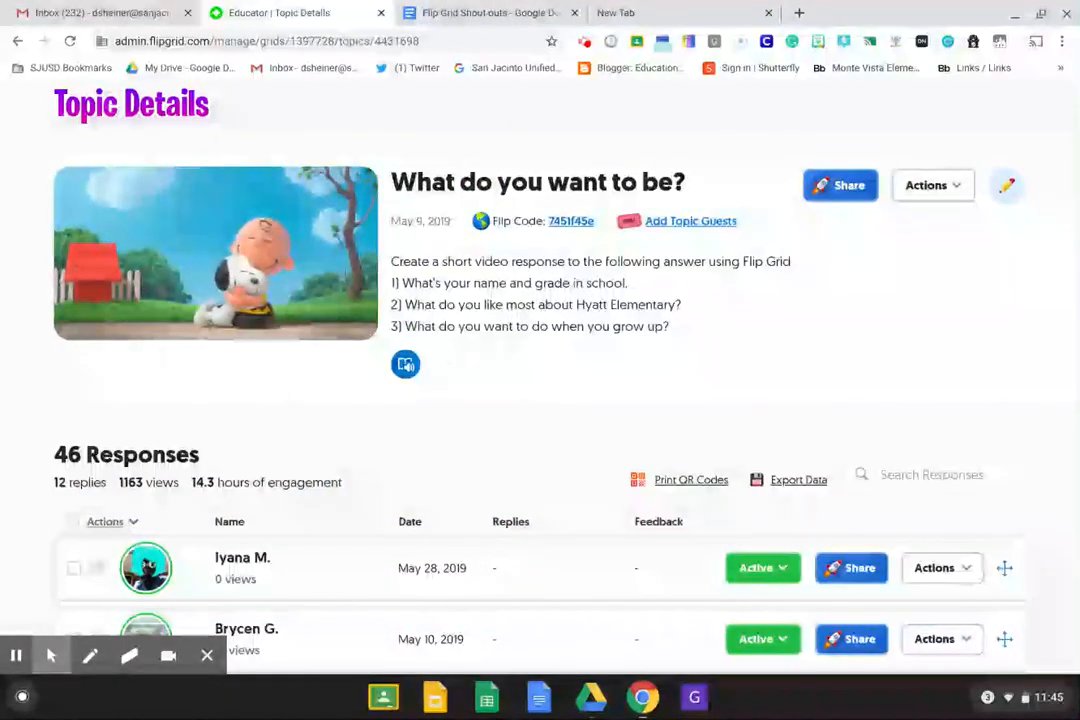
pyautogui.scroll(-3, 540, 400)
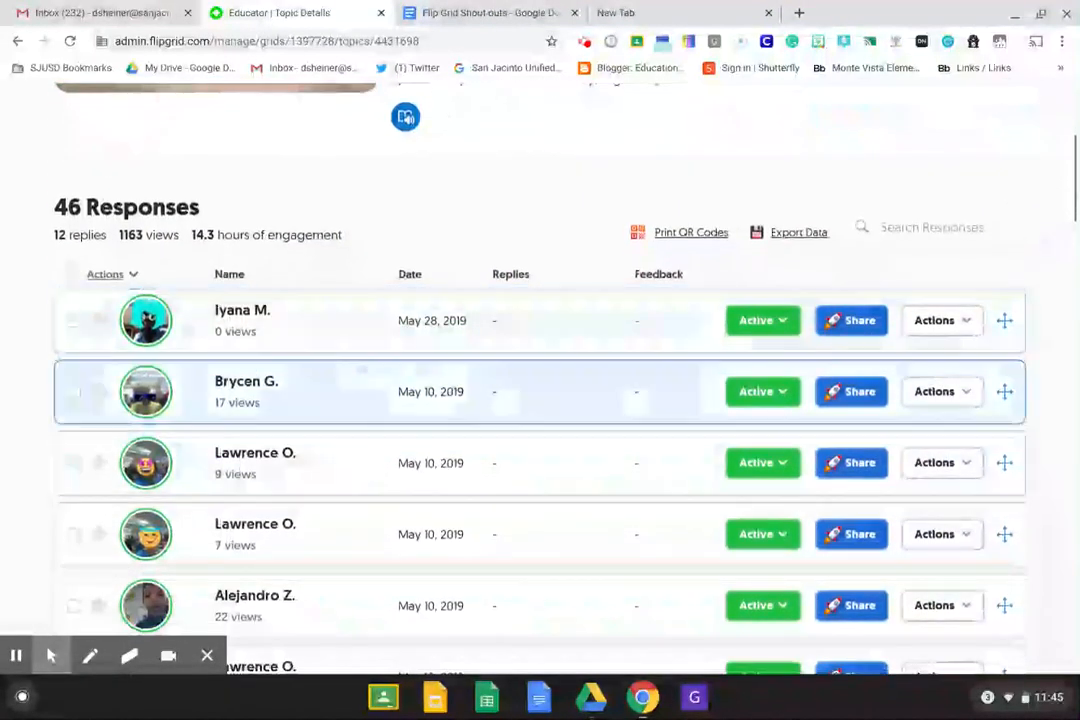
pyautogui.scroll(-3, 644, 400)
pyautogui.scroll(2, 644, 427)
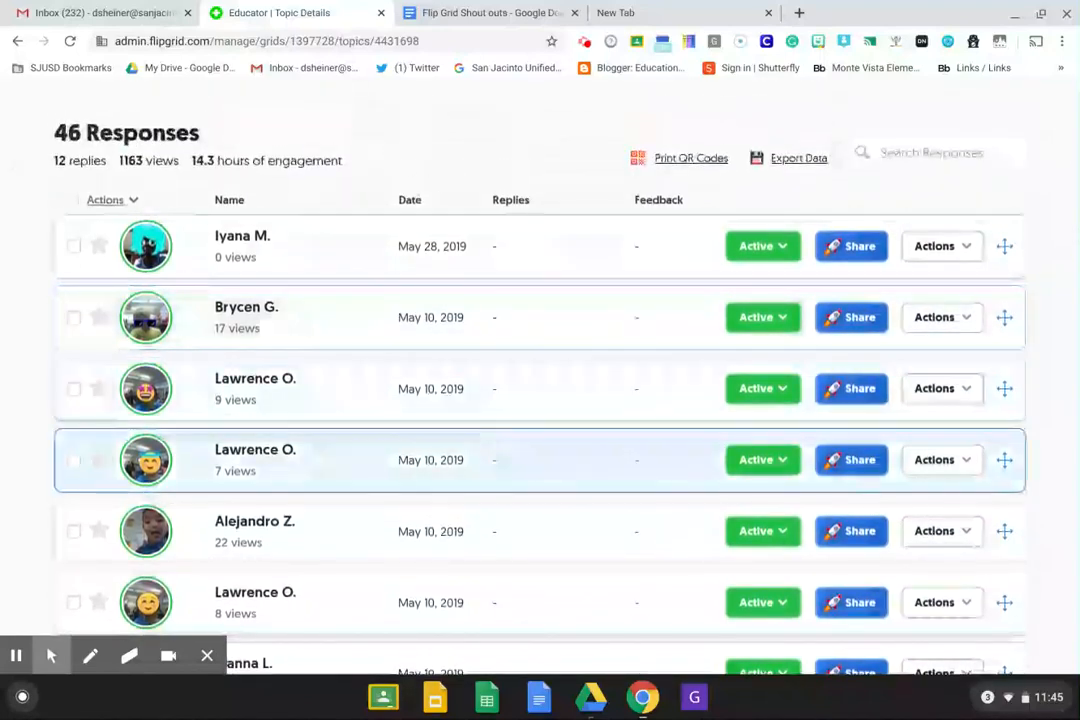
pyautogui.scroll(-3, 634, 301)
pyautogui.scroll(7, 634, 301)
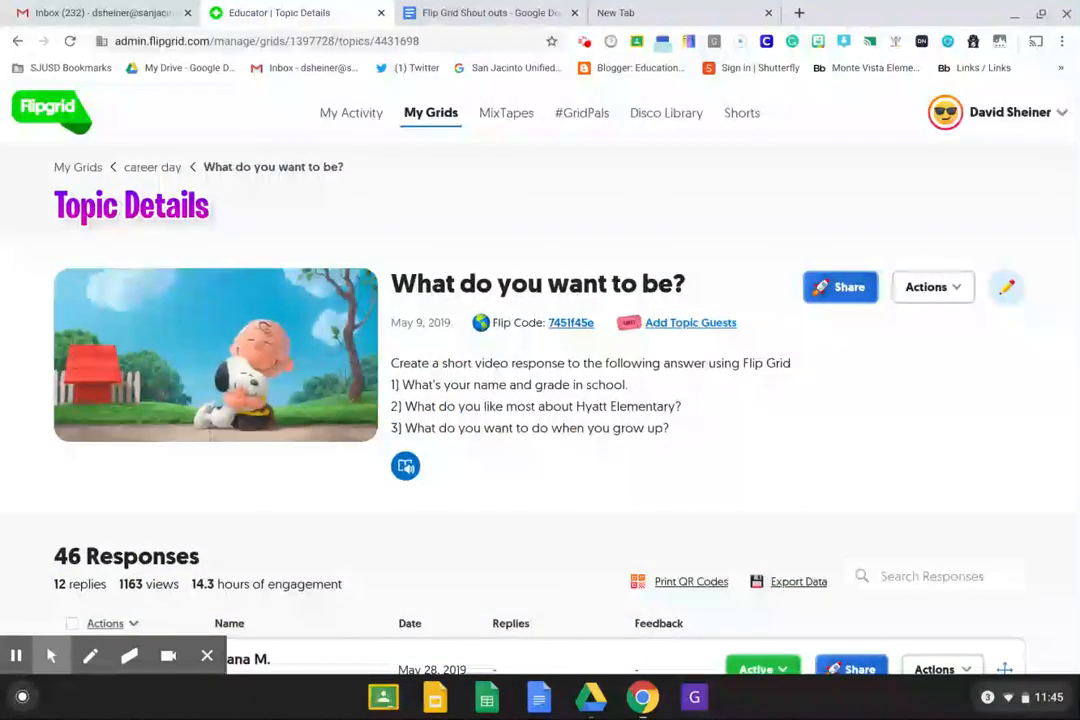
# Open the first student's video response and advance through the next three responses in the video viewer
pyautogui.scroll(-2, 540, 380)
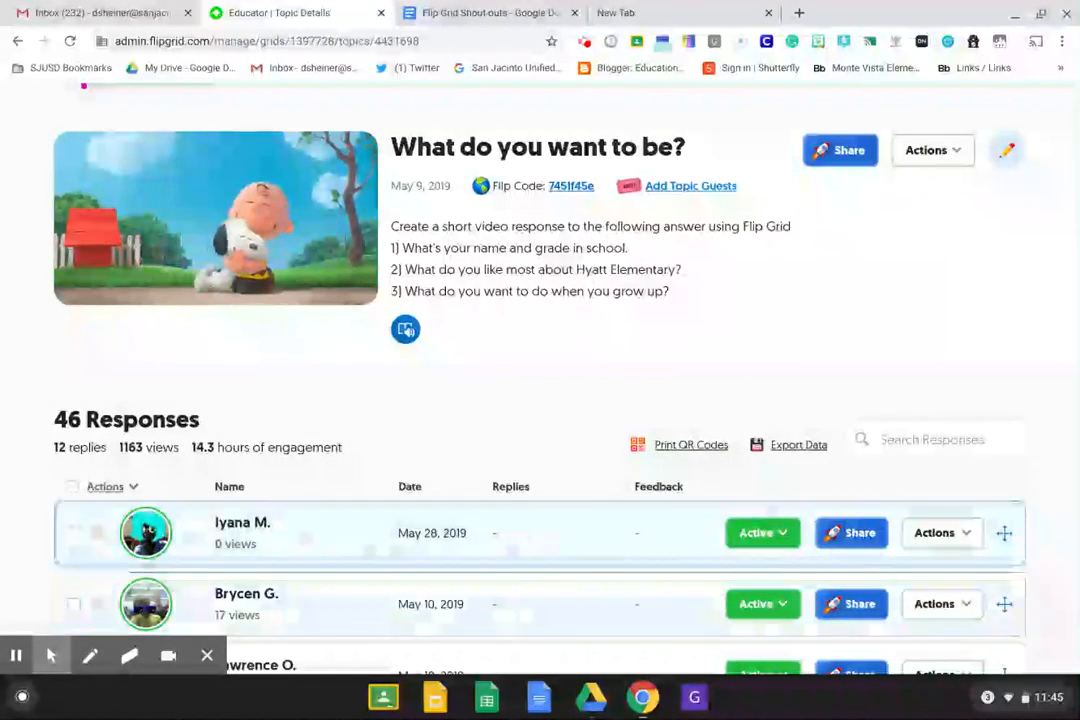
pyautogui.click(312, 540)
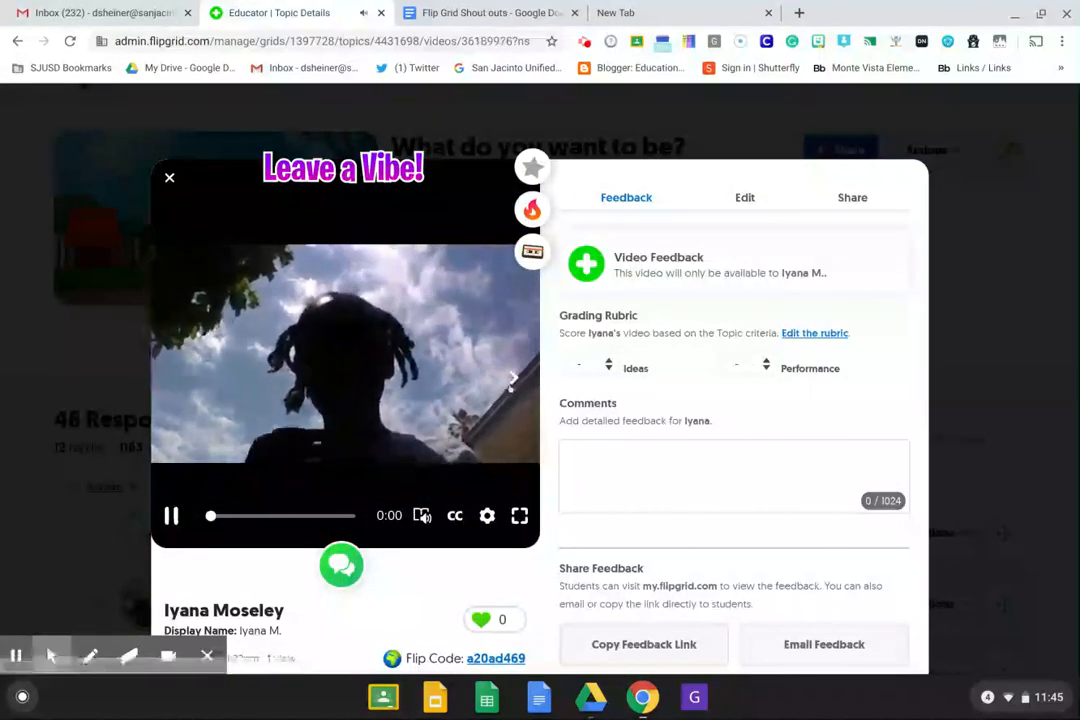
pyautogui.click(512, 379)
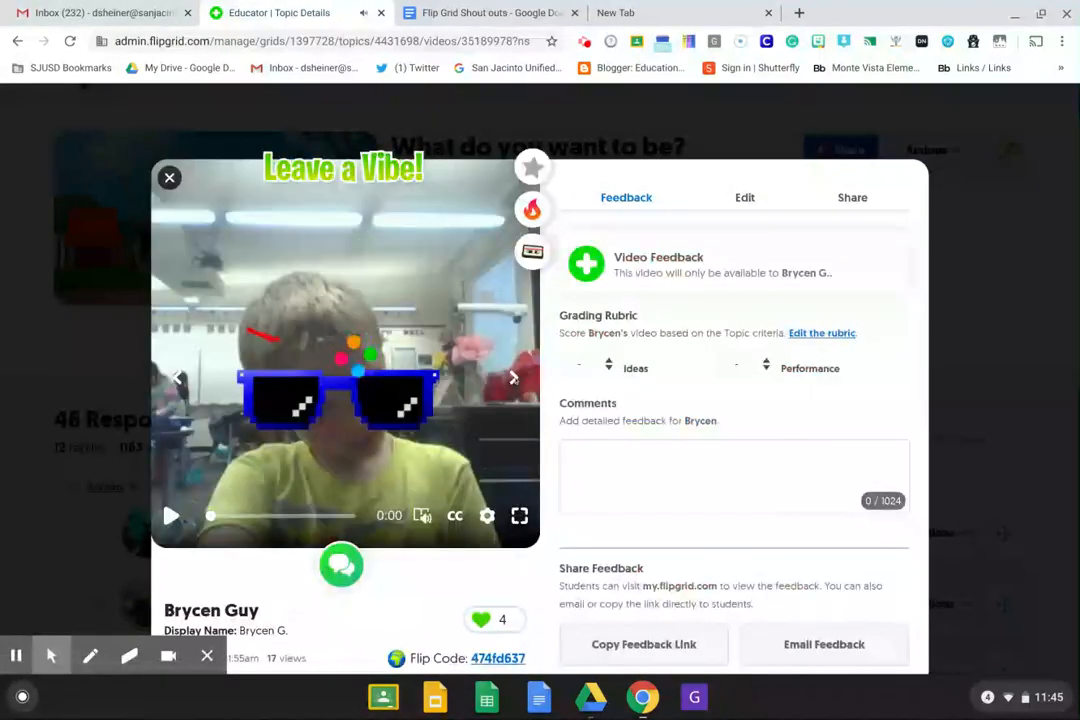
pyautogui.click(512, 379)
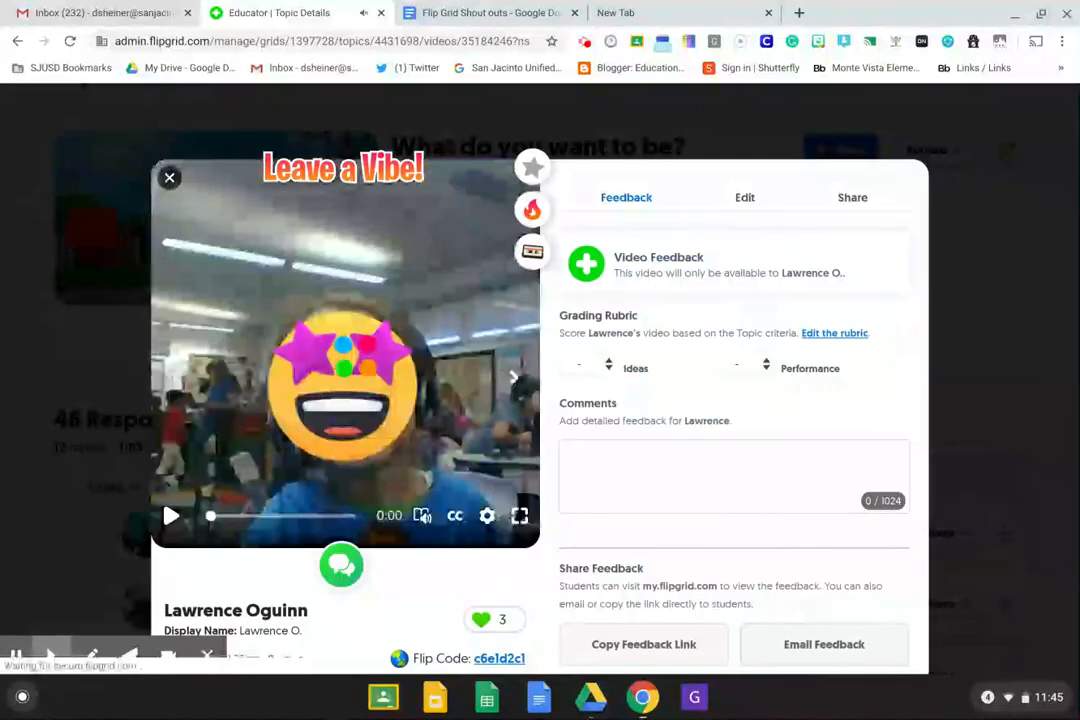
pyautogui.click(513, 378)
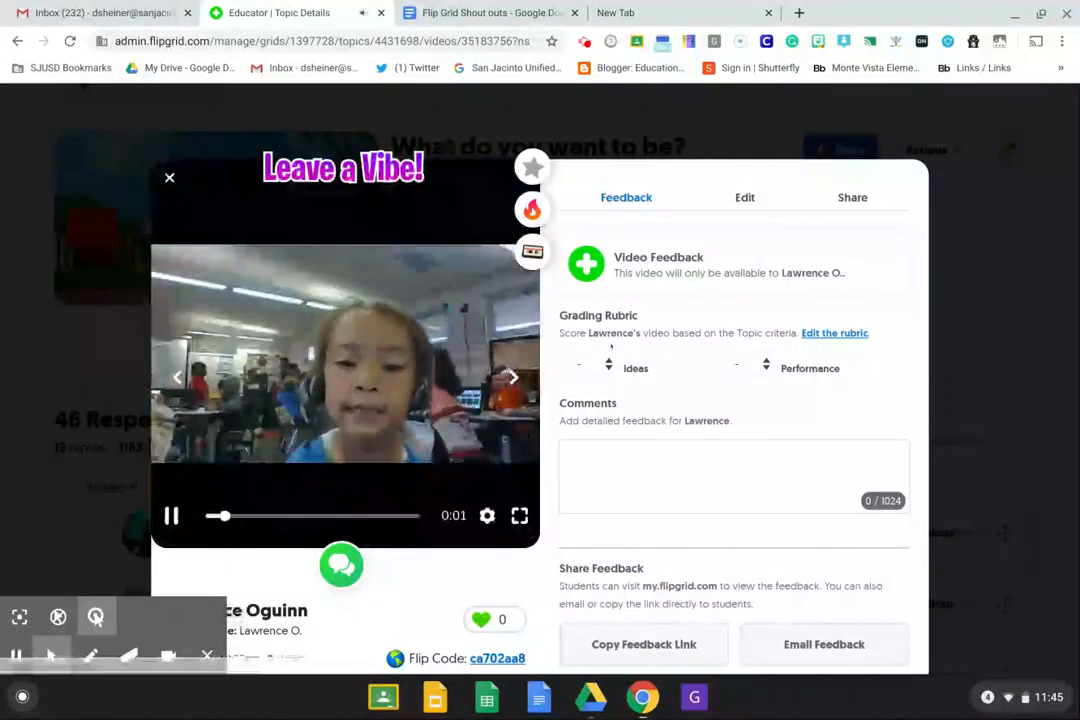
pyautogui.click(586, 44)
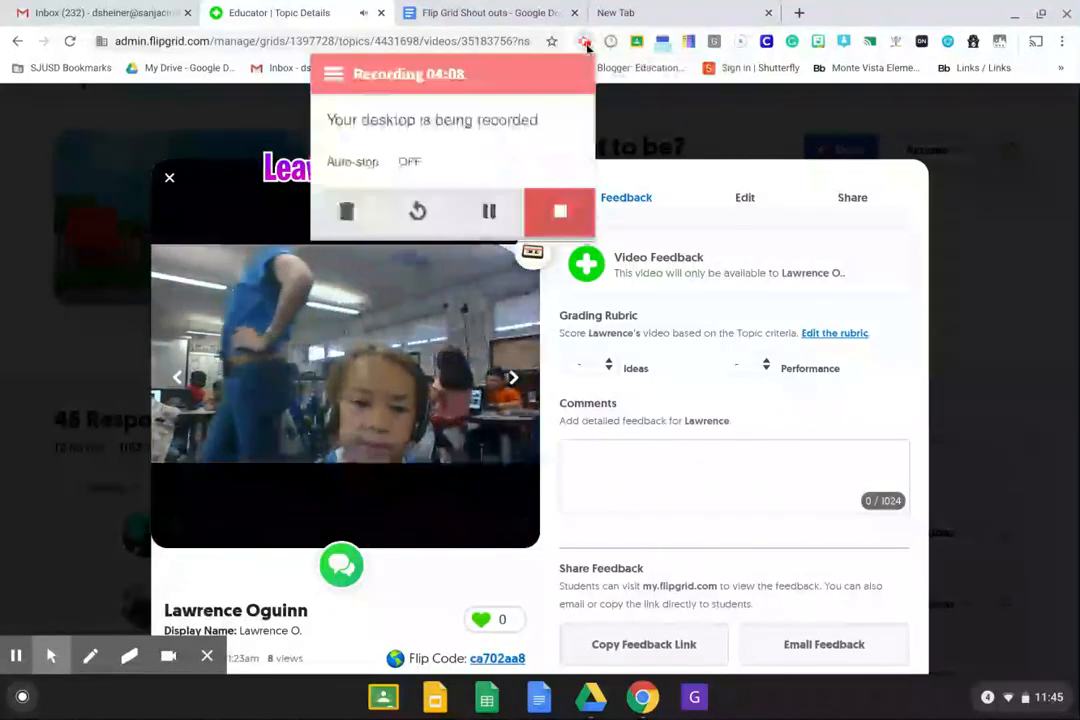